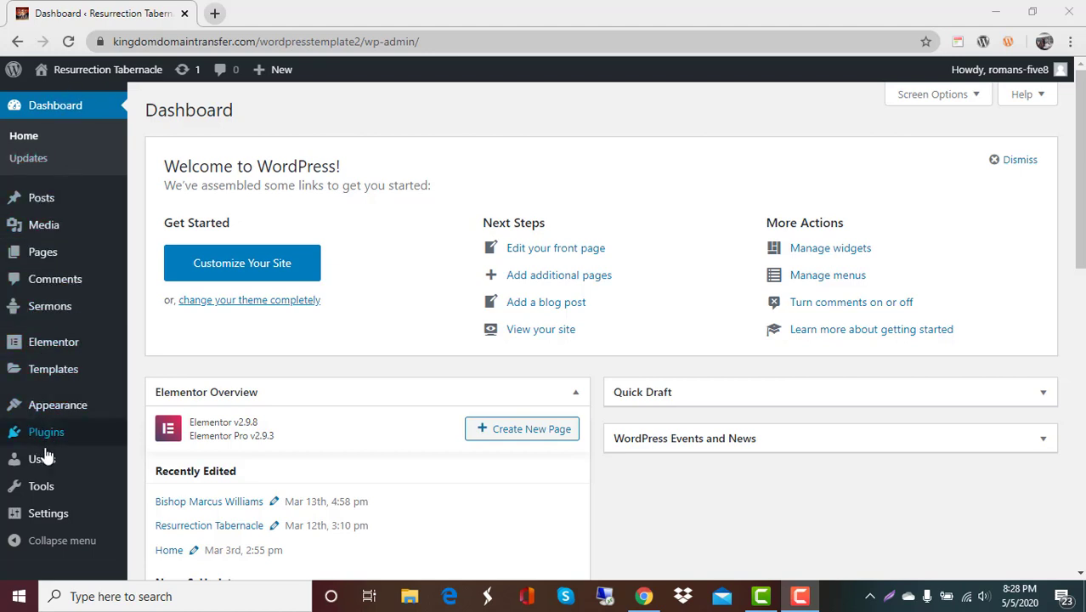
Bring up the WordPress All Pages list and look through its 19 pages
{"action": "mouse_move", "coordinate": [38, 524]}
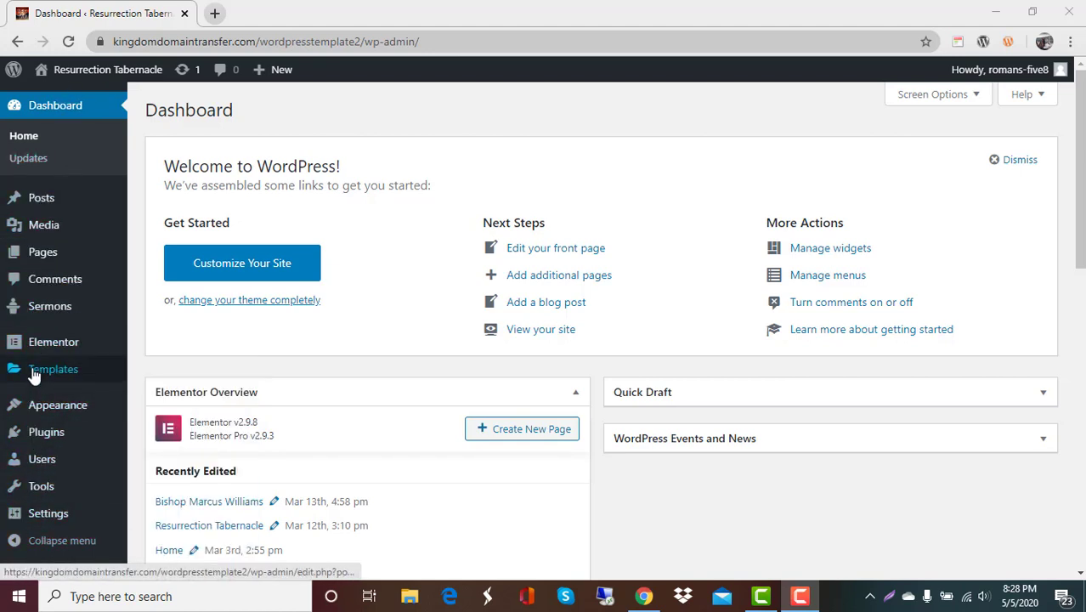
{"action": "mouse_move", "coordinate": [36, 355]}
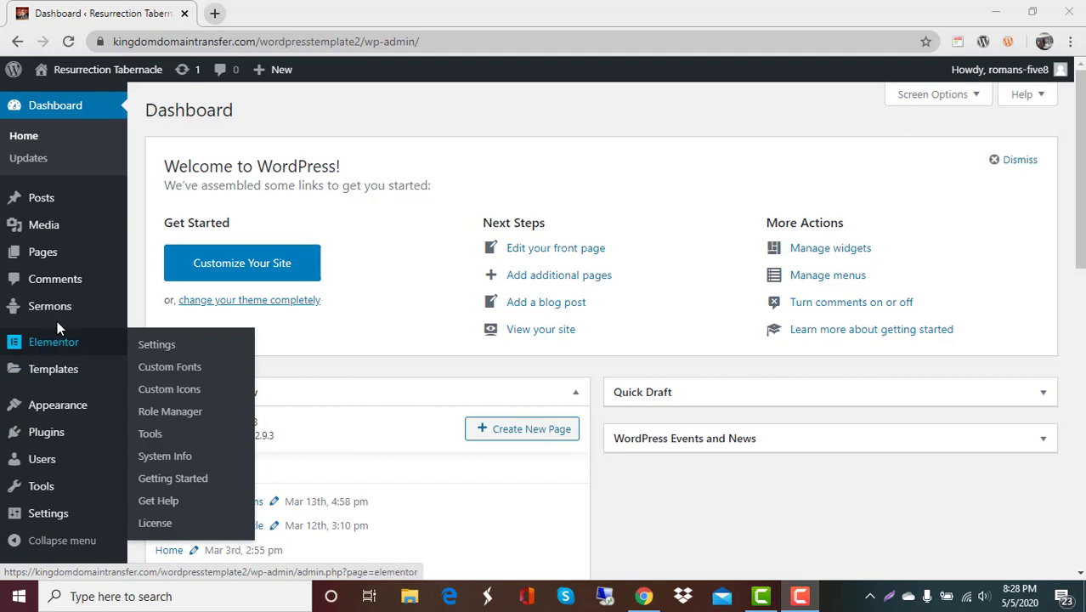
{"action": "mouse_move", "coordinate": [53, 261]}
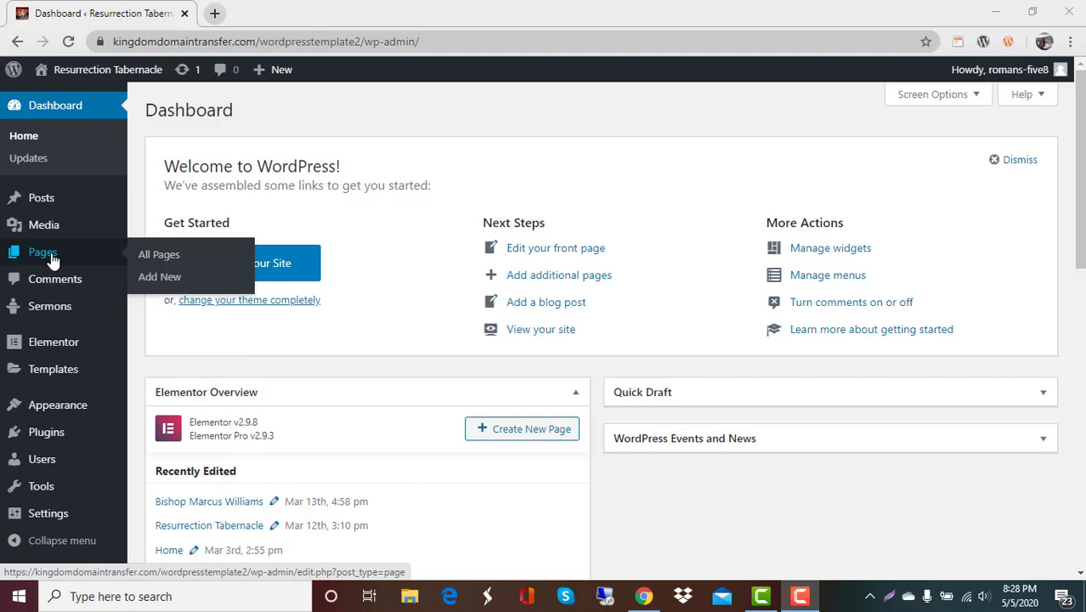
{"action": "left_click", "coordinate": [53, 259]}
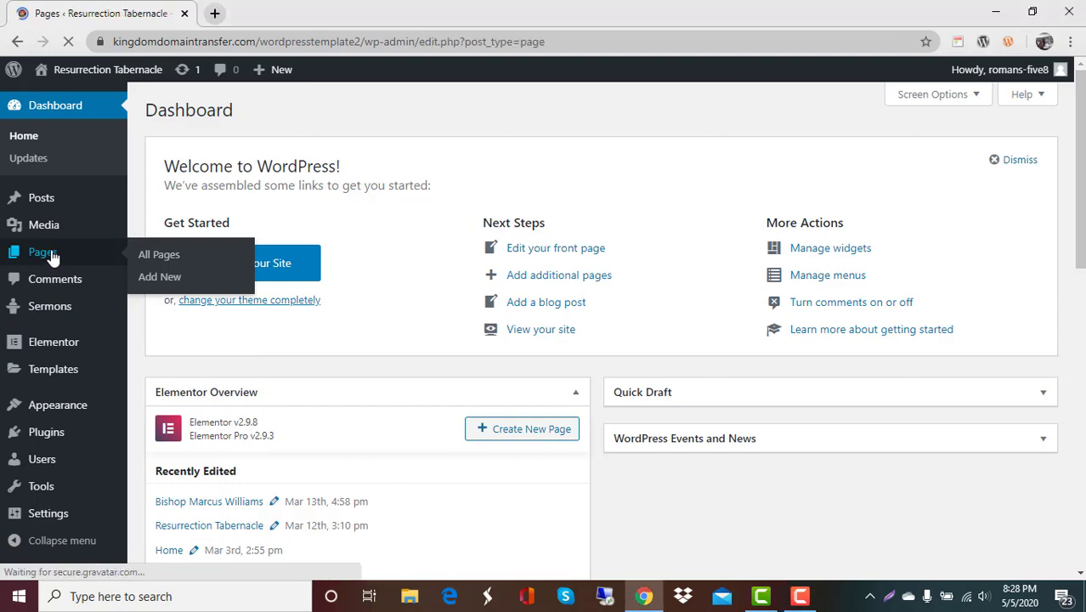
{"action": "scroll", "coordinate": [607, 324], "scroll_direction": "down", "scroll_amount": 1}
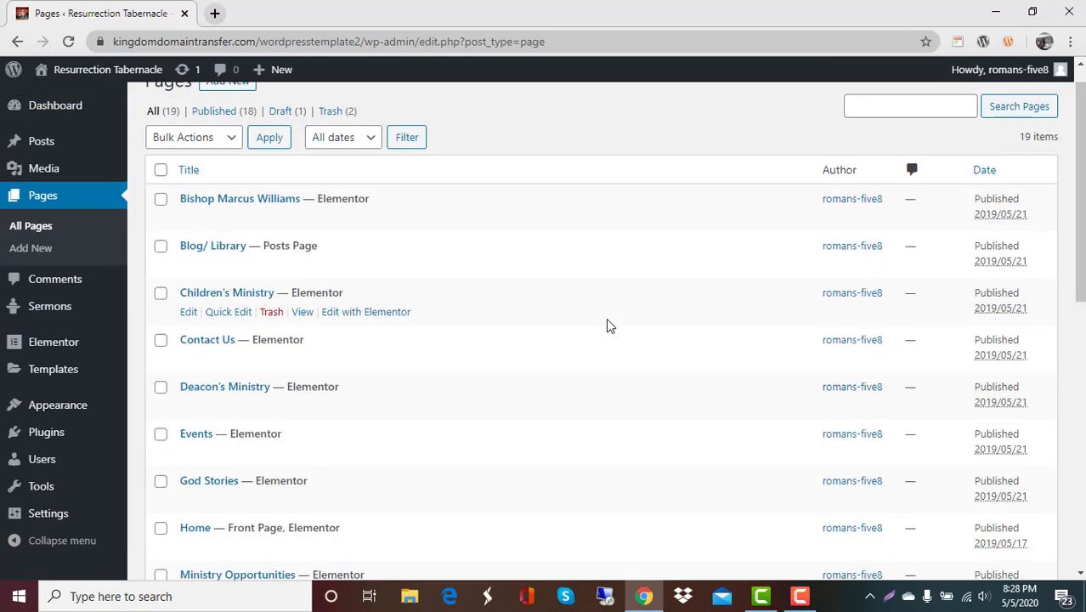
{"action": "scroll", "coordinate": [608, 325], "scroll_direction": "down", "scroll_amount": 4}
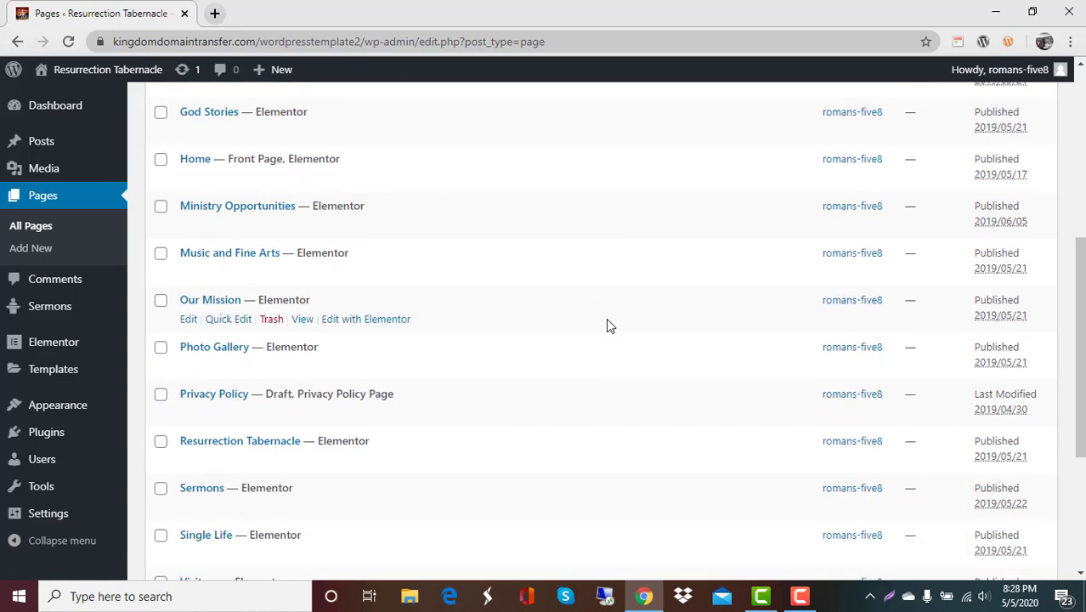
{"action": "scroll", "coordinate": [608, 324], "scroll_direction": "down", "scroll_amount": 3}
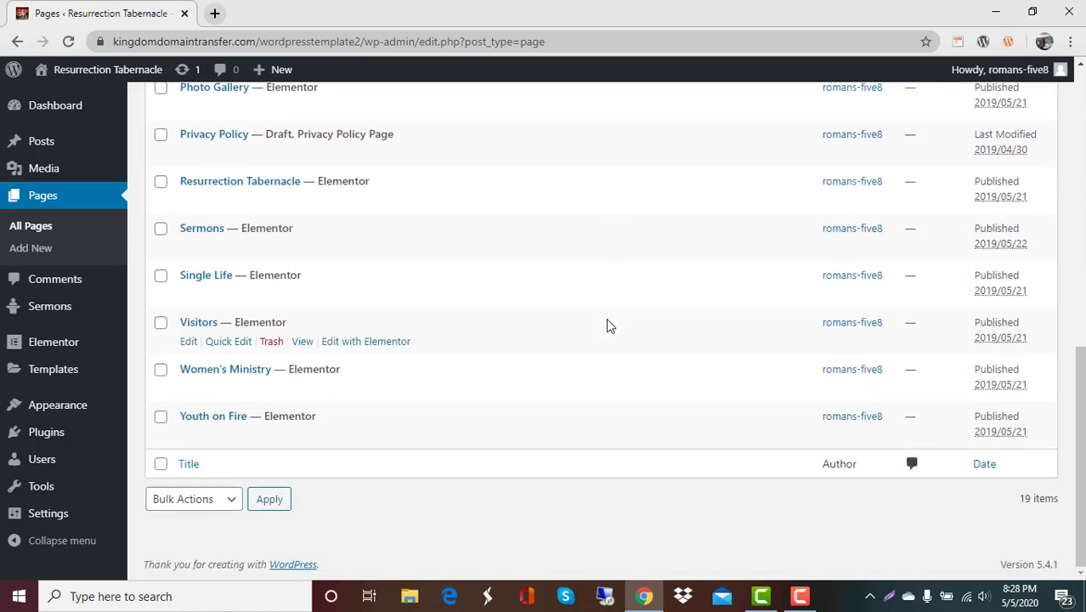
{"action": "scroll", "coordinate": [606, 318], "scroll_direction": "up", "scroll_amount": 1}
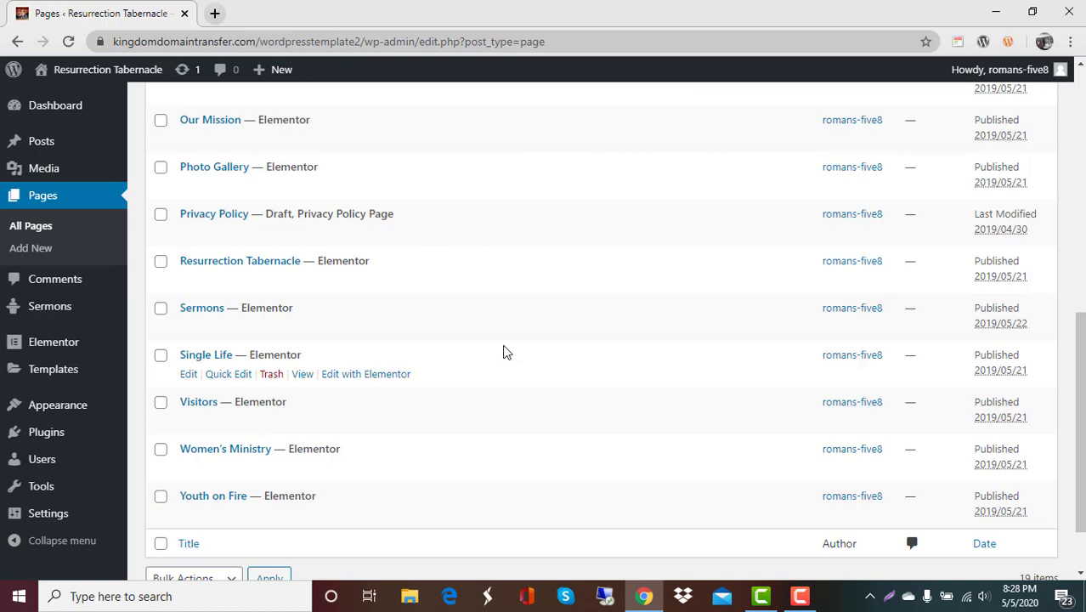
{"action": "scroll", "coordinate": [503, 351], "scroll_direction": "up", "scroll_amount": 7}
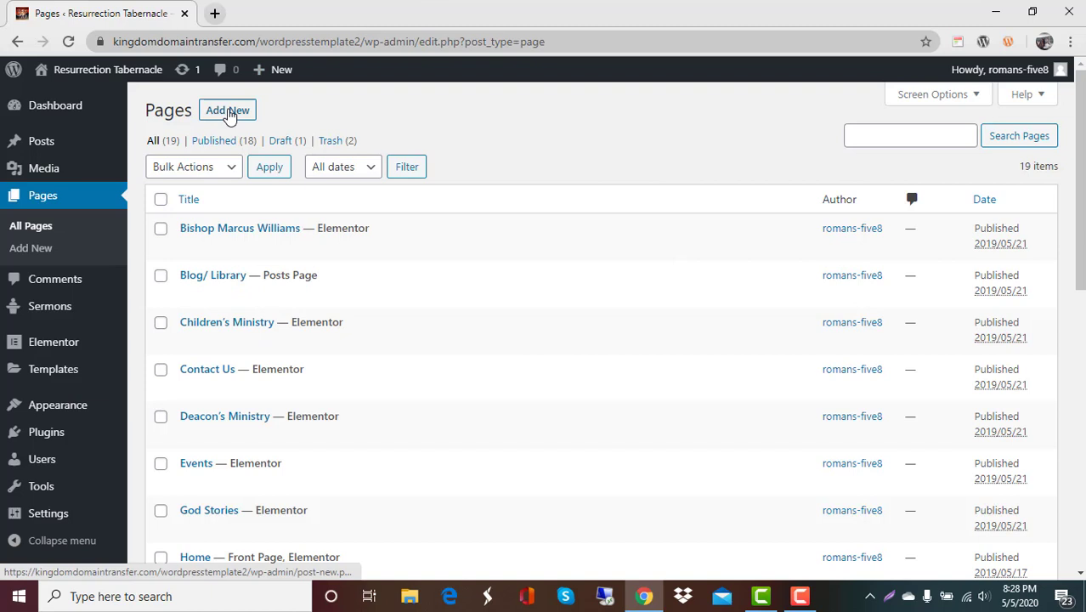
Add a new WordPress page and give it the title 'Senior Ministry'
{"action": "left_click", "coordinate": [228, 111]}
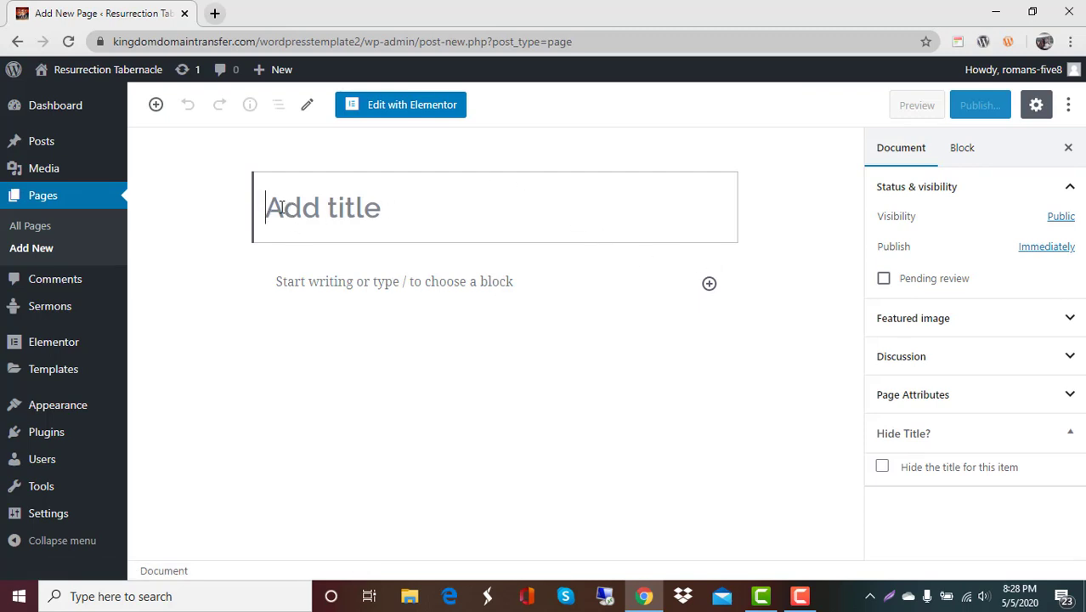
{"action": "type", "text": "S"}
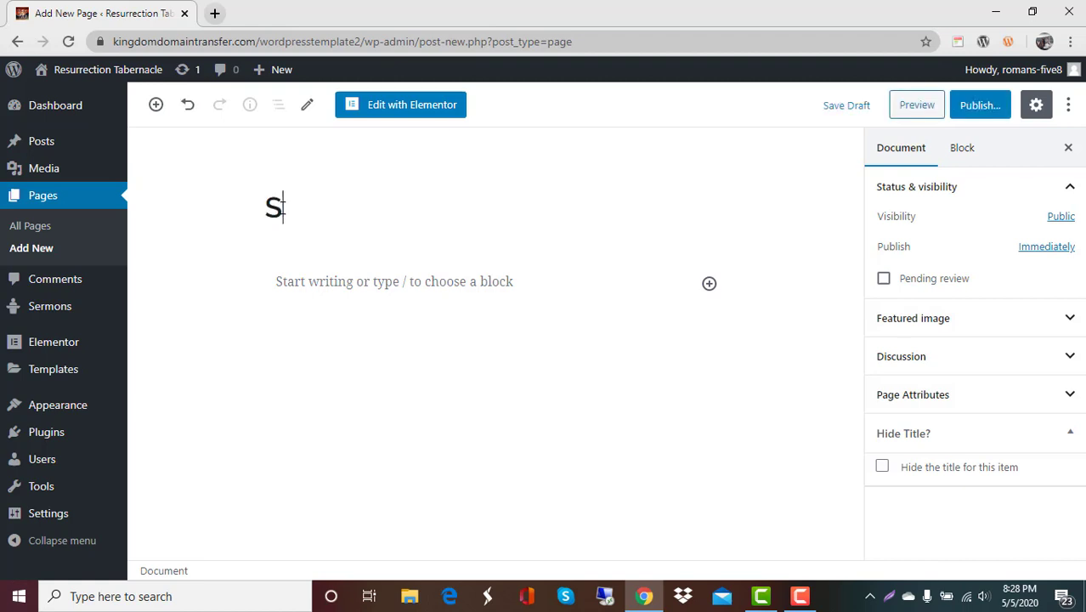
{"action": "type", "text": "enior "}
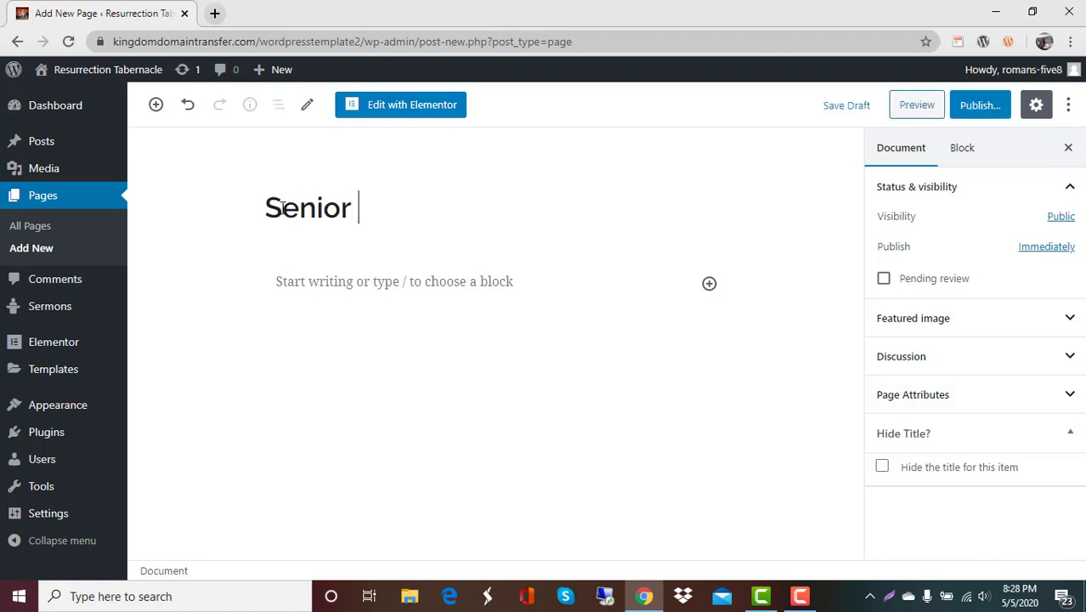
{"action": "type", "text": "Ministry"}
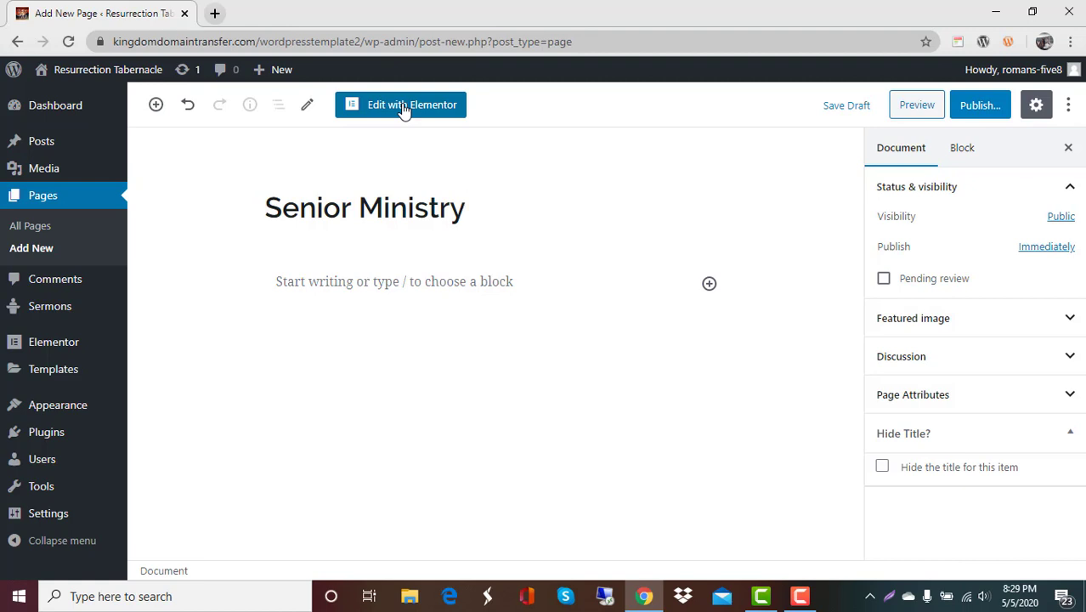
Load the Senior Ministry page in Elementor and set its page layout to Elementor Full Width
{"action": "left_click", "coordinate": [405, 106]}
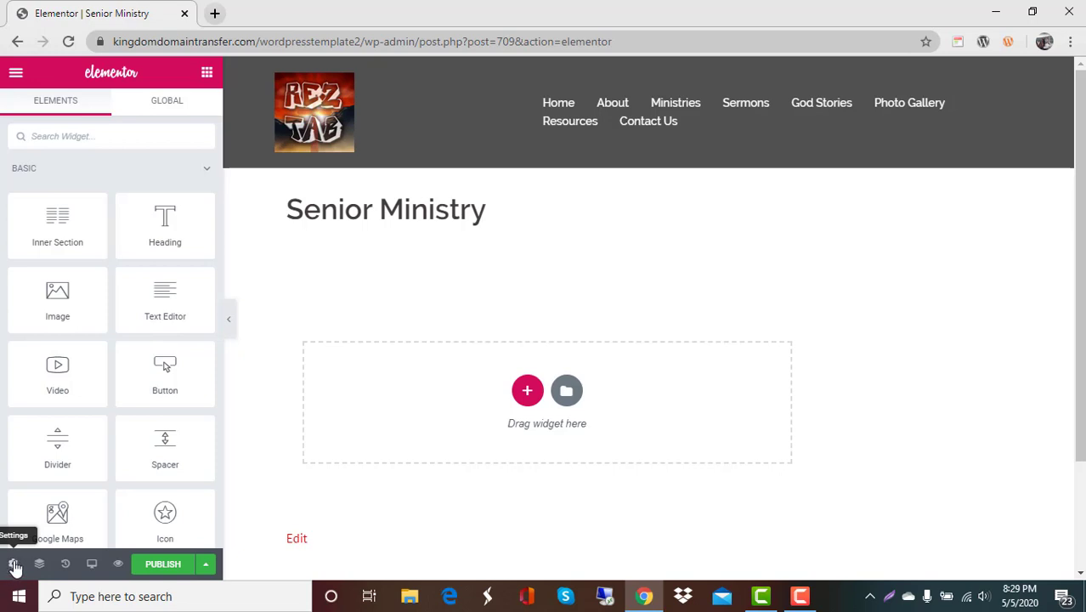
{"action": "left_click", "coordinate": [15, 565]}
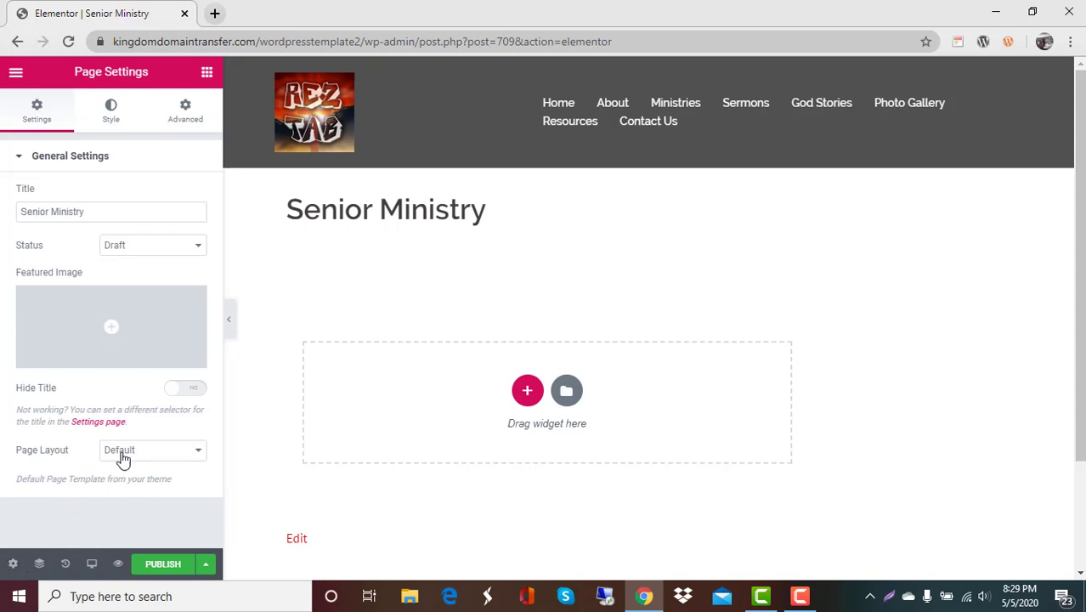
{"action": "left_click", "coordinate": [195, 453]}
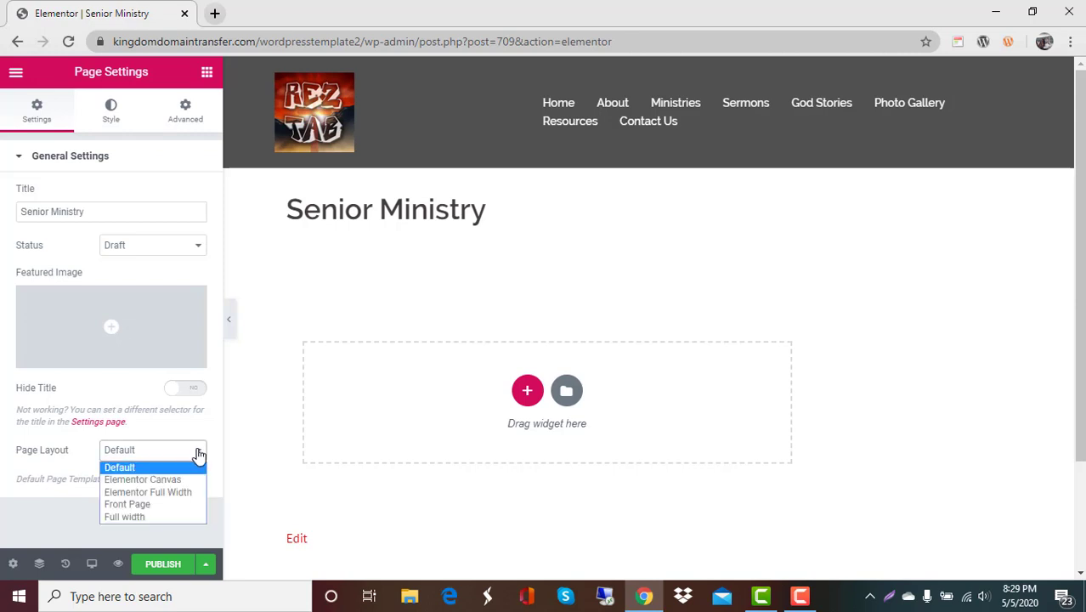
{"action": "left_click", "coordinate": [175, 495]}
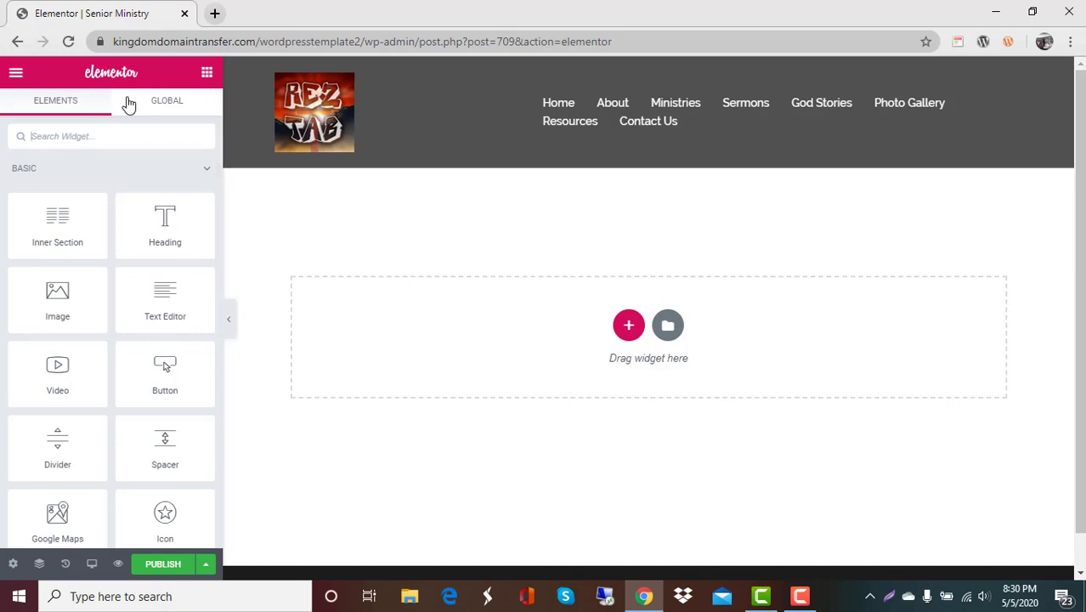
{"action": "scroll", "coordinate": [144, 246], "scroll_direction": "down", "scroll_amount": 2}
{"action": "scroll", "coordinate": [144, 269], "scroll_direction": "down", "scroll_amount": 9}
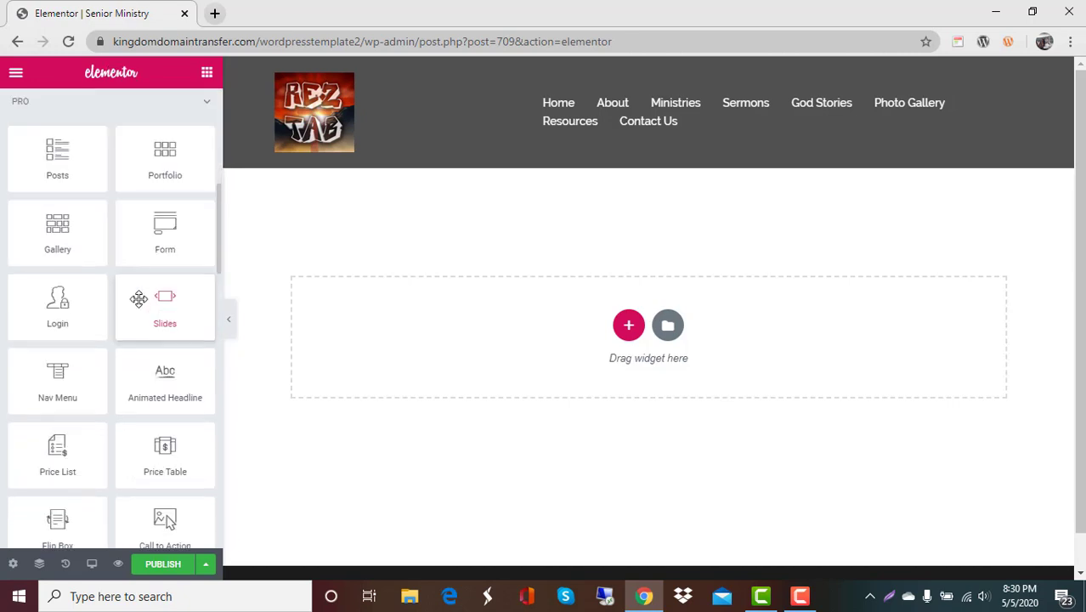
{"action": "scroll", "coordinate": [138, 311], "scroll_direction": "down", "scroll_amount": 3}
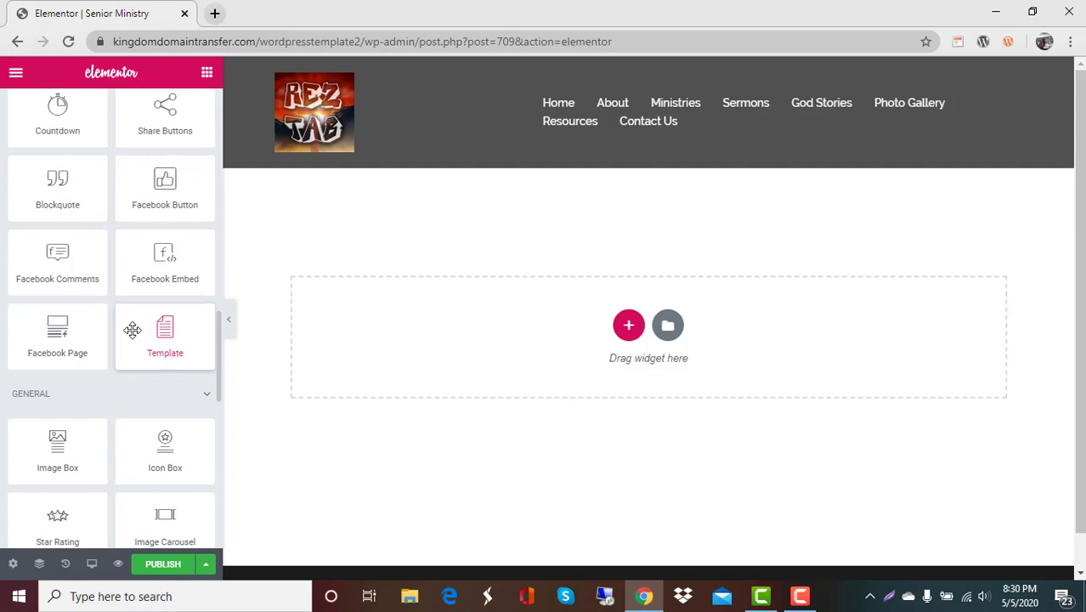
{"action": "scroll", "coordinate": [132, 330], "scroll_direction": "up", "scroll_amount": 15}
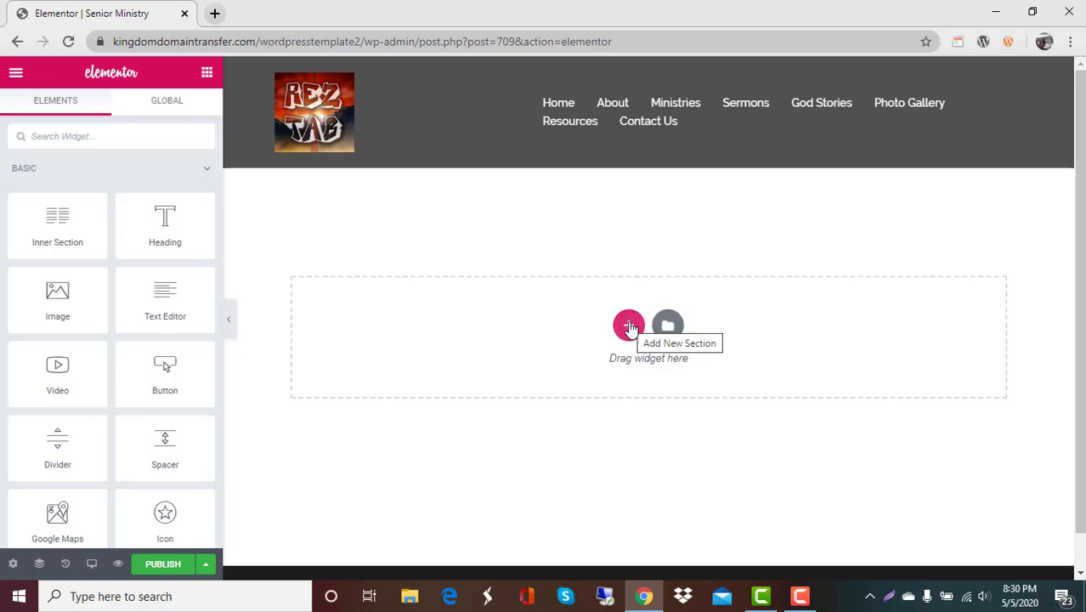
Insert an empty single-column section at the top of the Senior Ministry page
{"action": "left_click", "coordinate": [629, 326]}
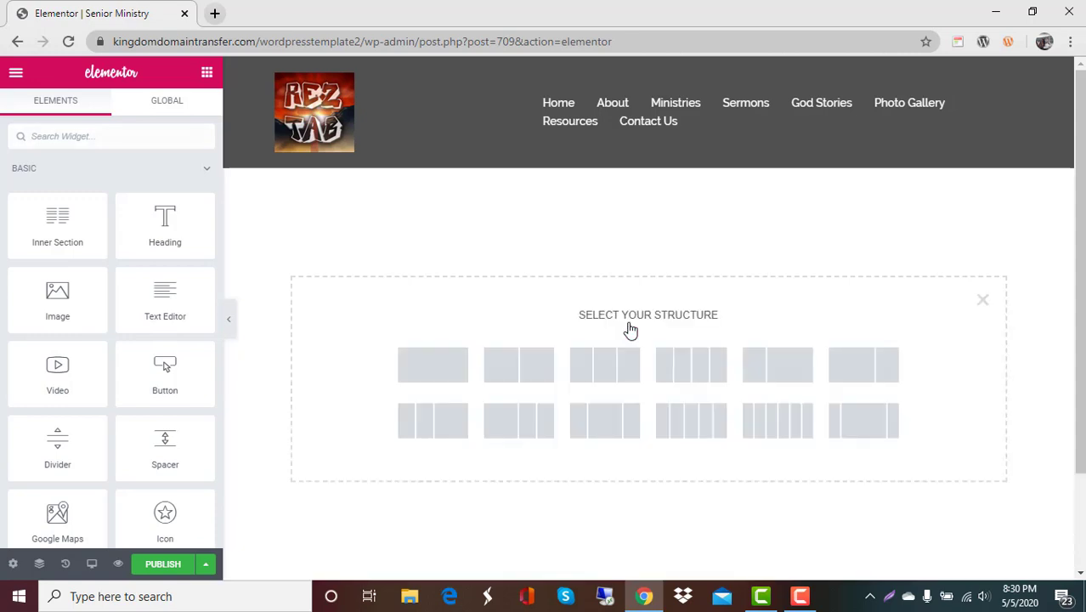
{"action": "left_click", "coordinate": [413, 379]}
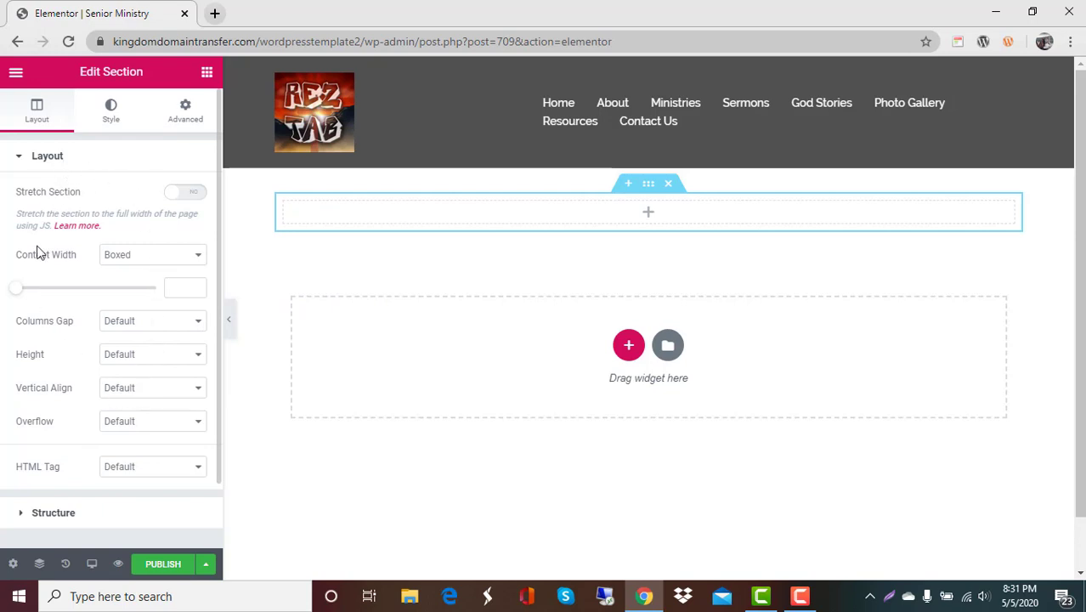
Drop a Heading widget into the new section and delete its default title text
{"action": "left_click", "coordinate": [207, 75]}
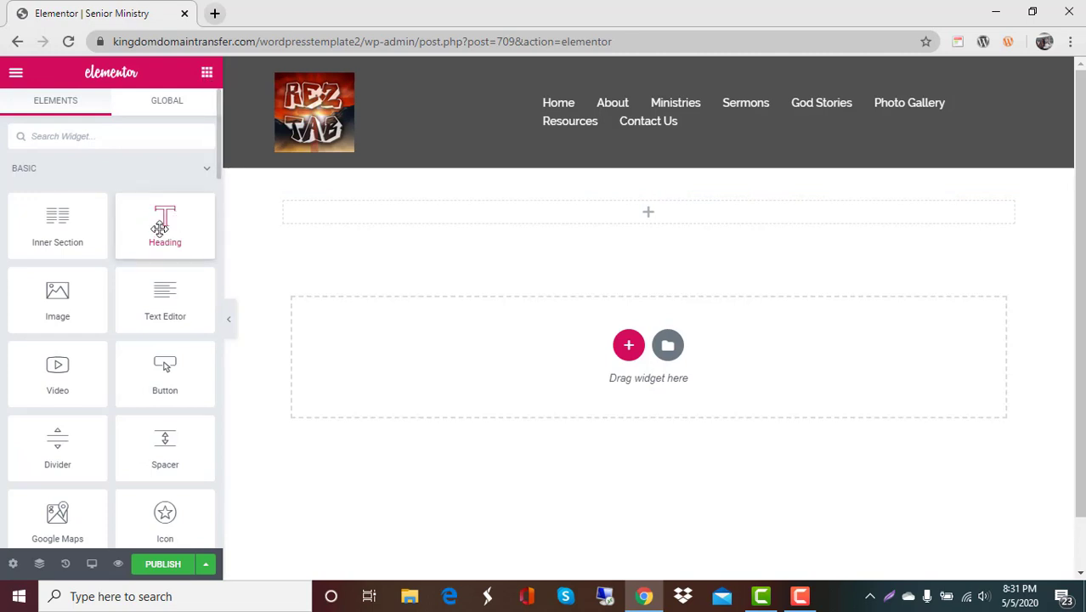
{"action": "left_click_drag", "start_coordinate": [154, 228], "coordinate": [669, 238]}
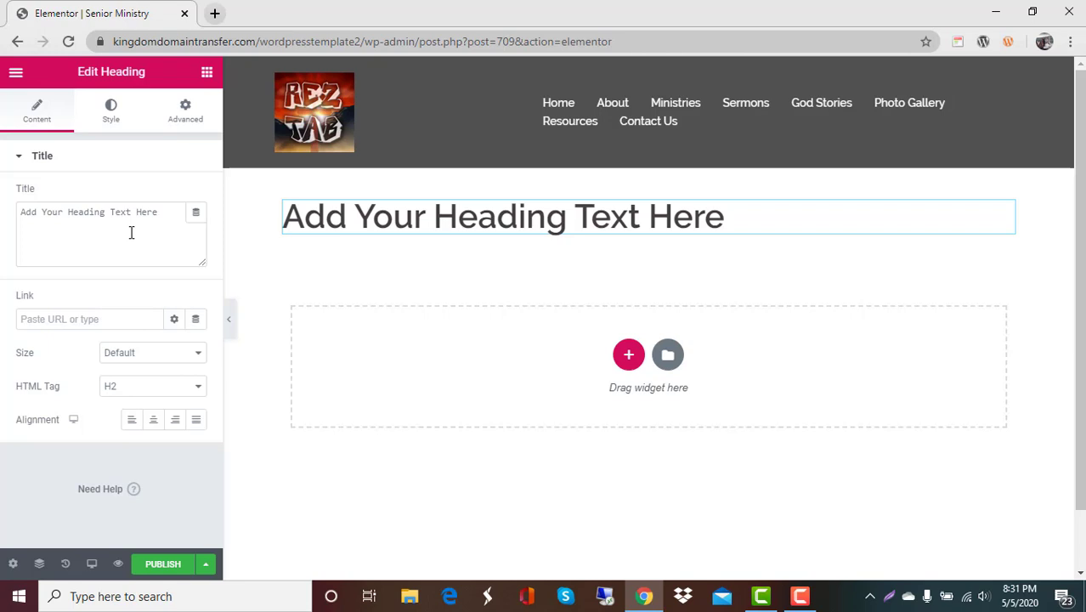
{"action": "left_click", "coordinate": [164, 214]}
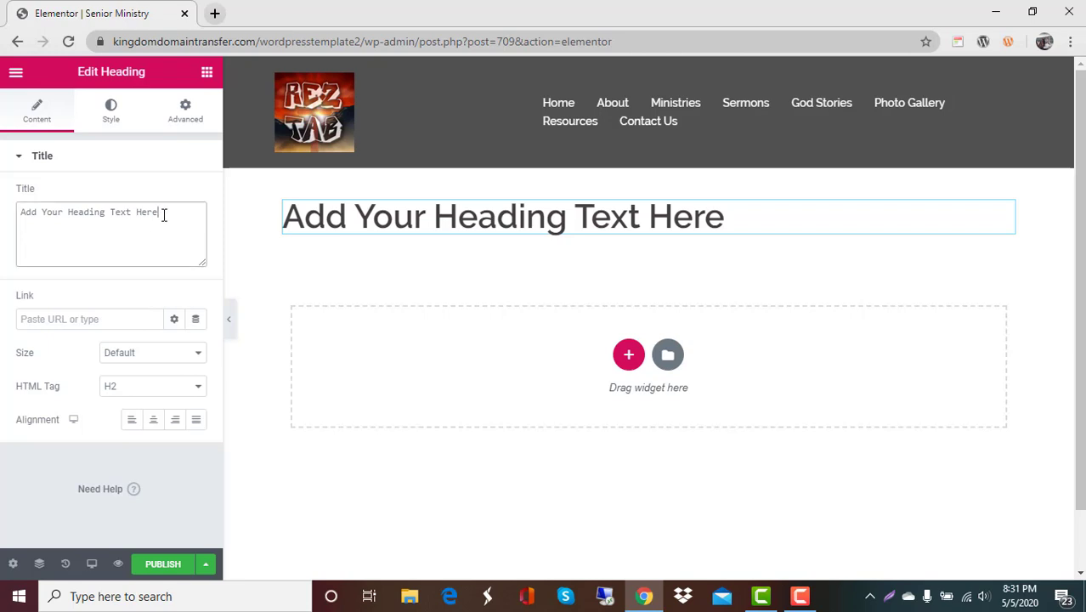
{"action": "left_click_drag", "start_coordinate": [142, 212], "coordinate": [11, 215]}
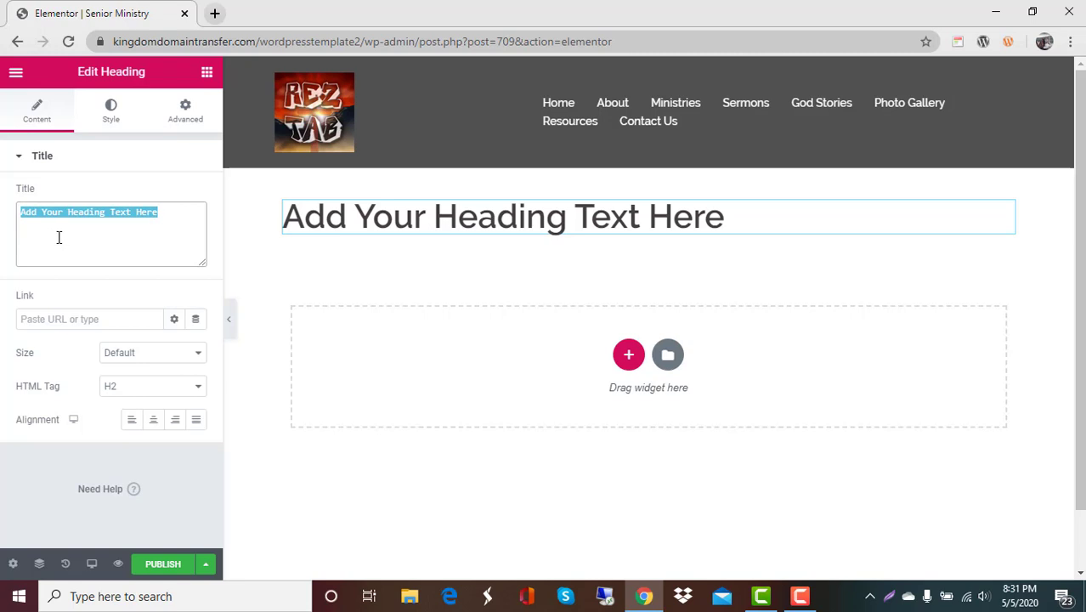
{"action": "key", "text": "BackSpace"}
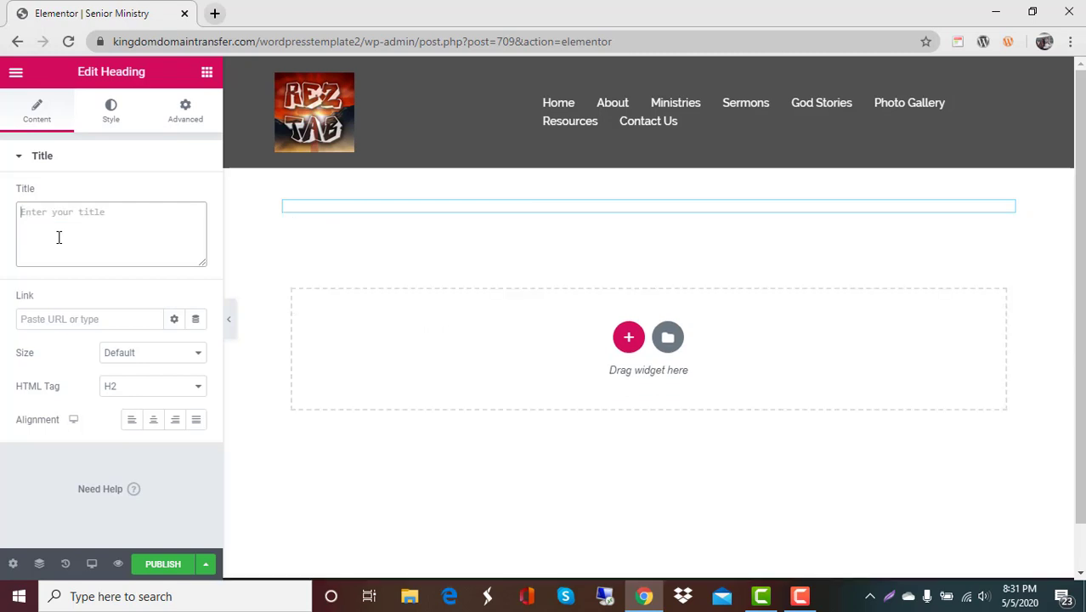
{"action": "left_click", "coordinate": [42, 156]}
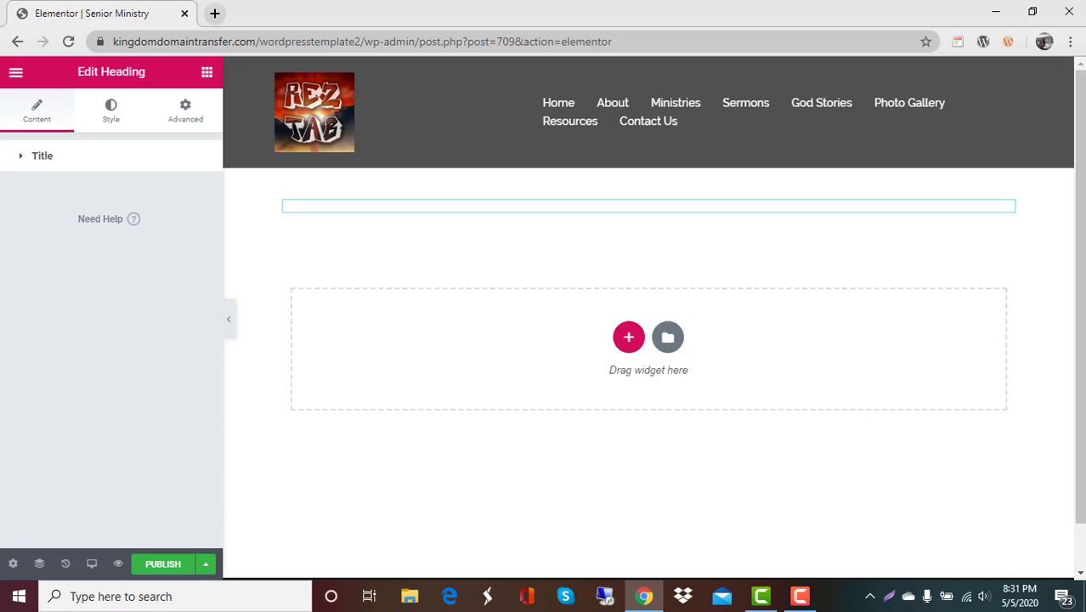
{"action": "left_click_drag", "start_coordinate": [52, 155], "coordinate": [2, 186]}
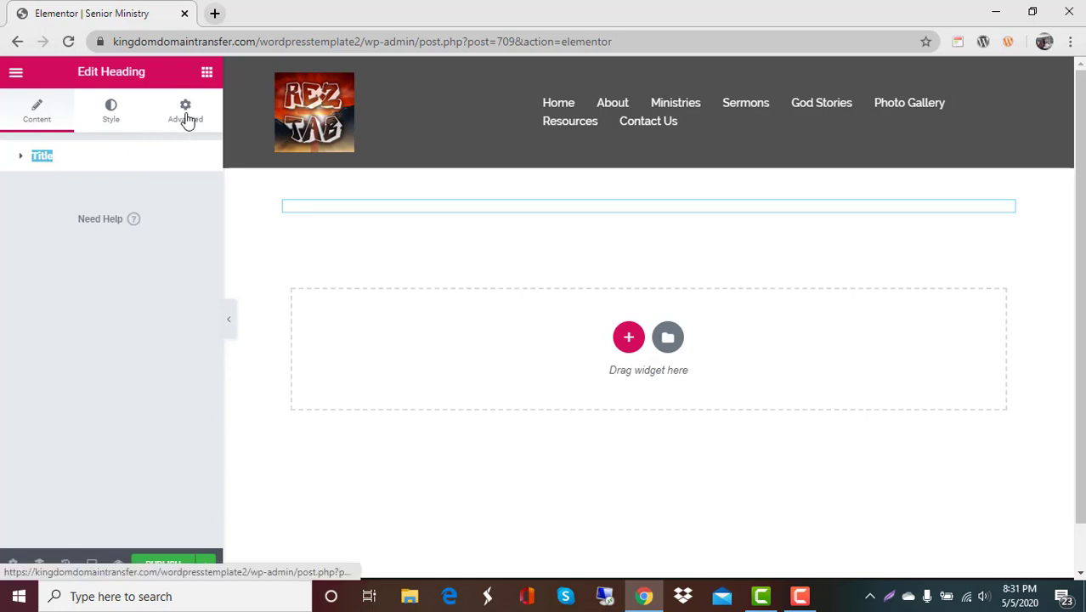
Place a Heading widget reading 'Senior Ministry' in the section and center-align it
{"action": "left_click", "coordinate": [206, 72]}
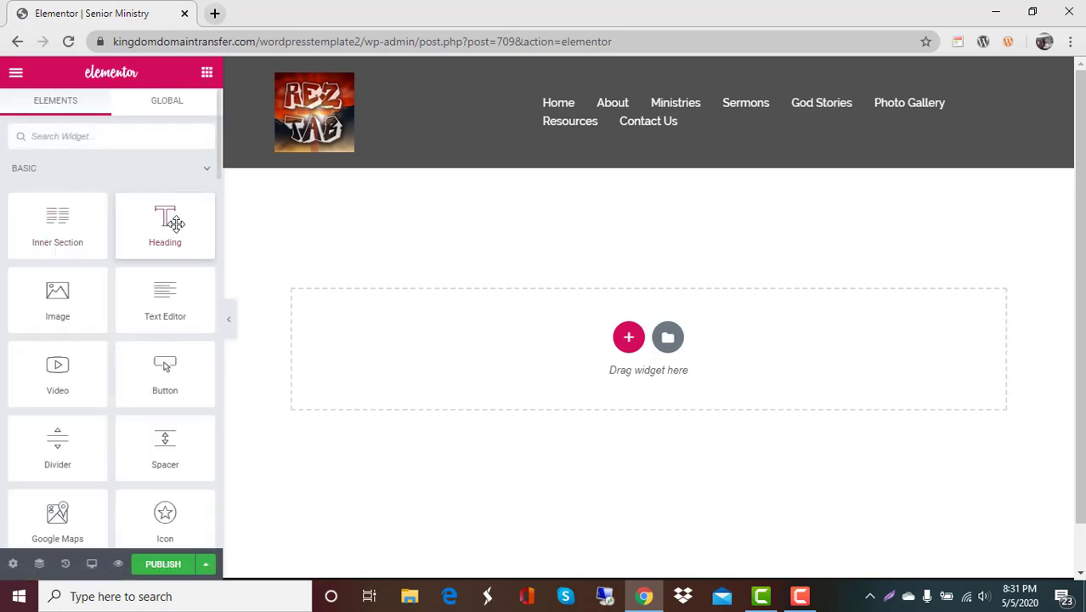
{"action": "left_click_drag", "start_coordinate": [164, 223], "coordinate": [452, 342]}
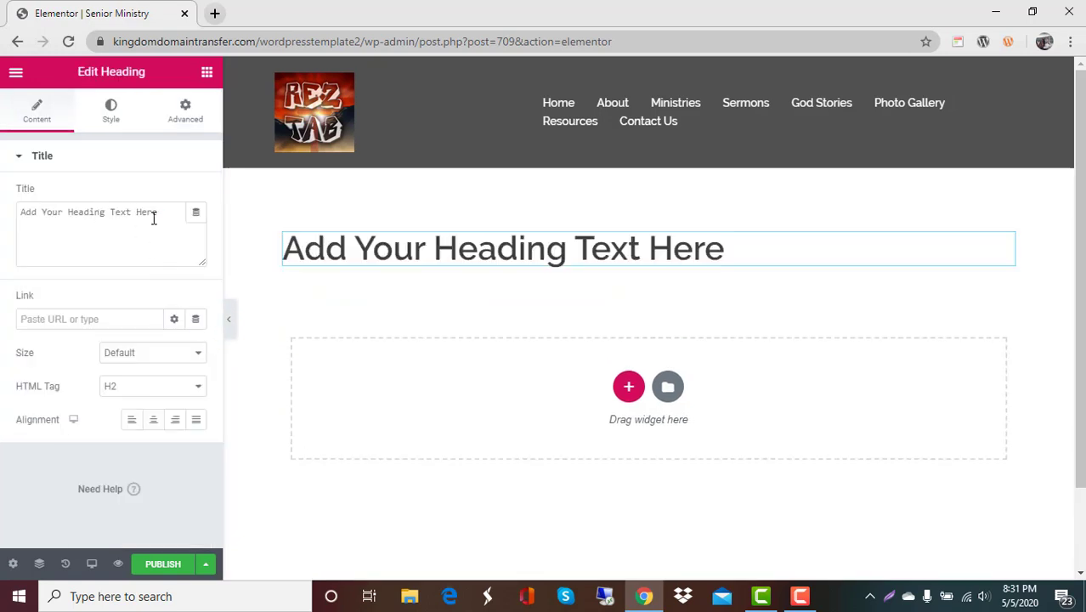
{"action": "left_click_drag", "start_coordinate": [162, 211], "coordinate": [2, 211]}
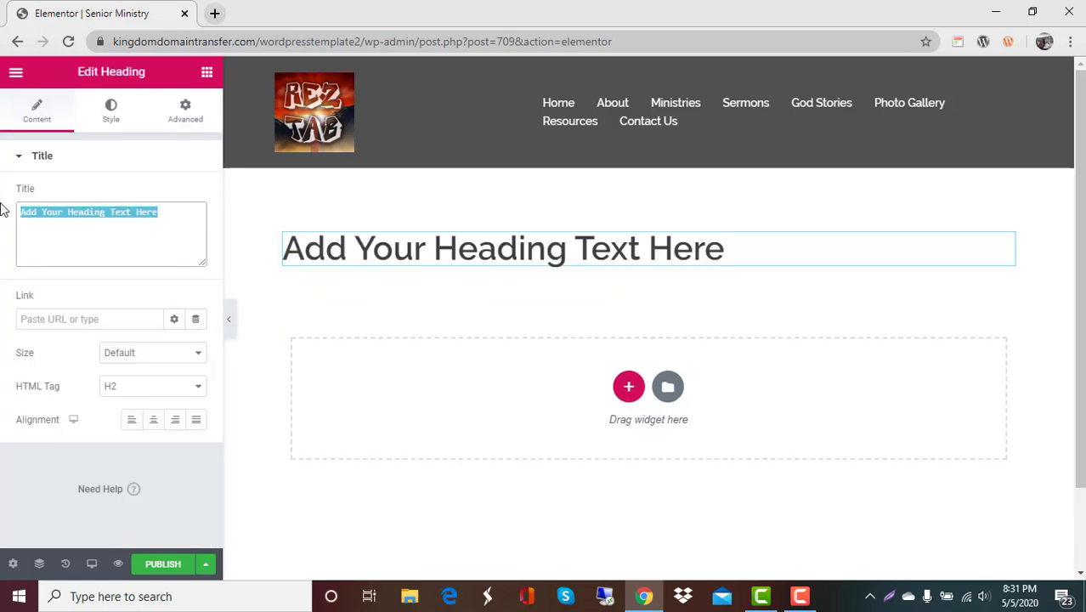
{"action": "type", "text": "Senior Mi"}
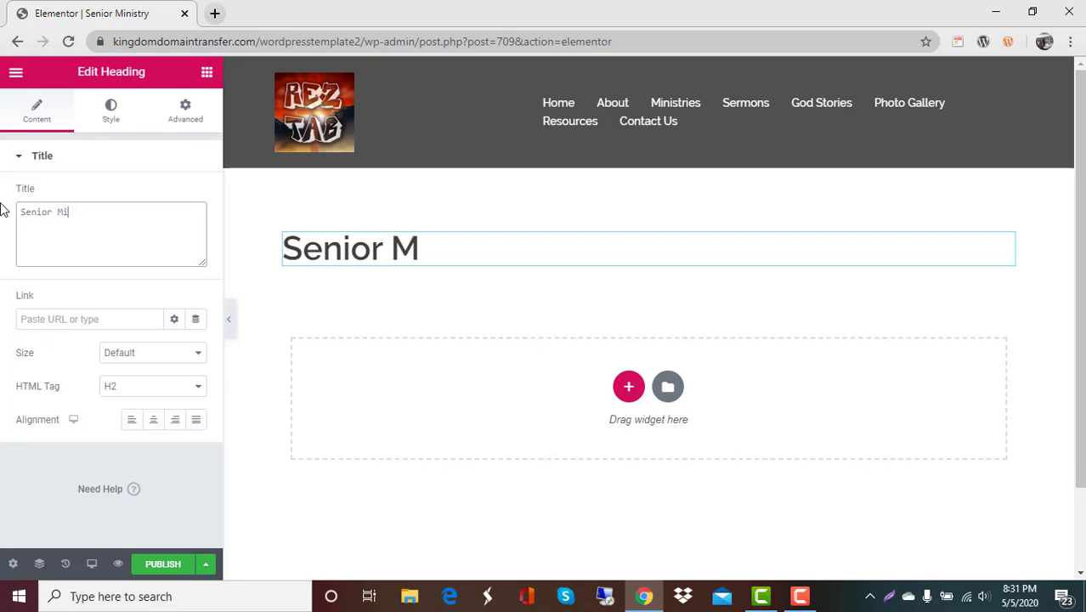
{"action": "type", "text": "nistry"}
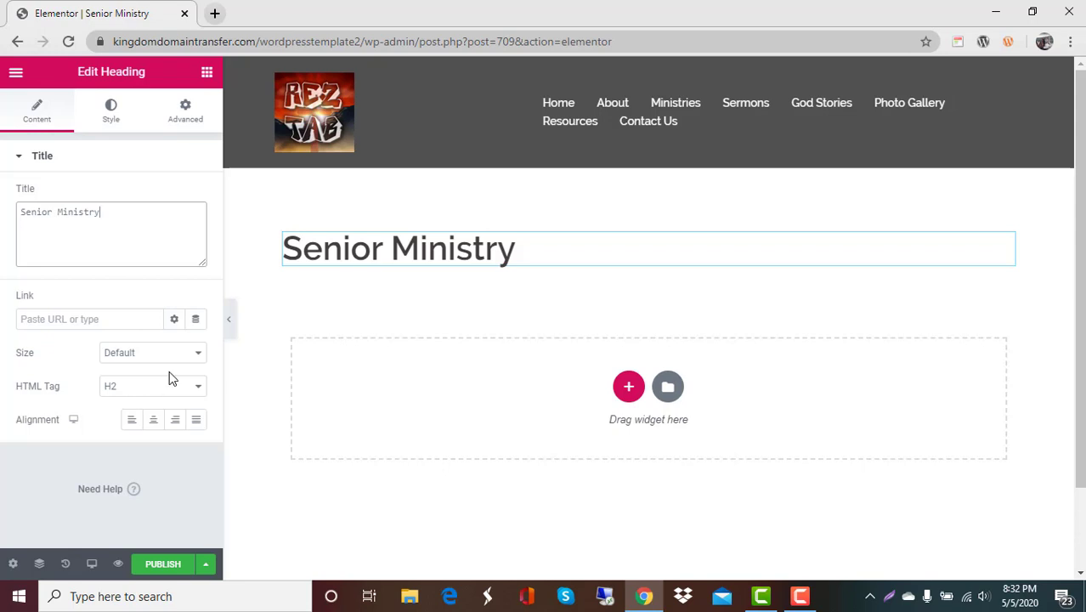
{"action": "left_click", "coordinate": [153, 423]}
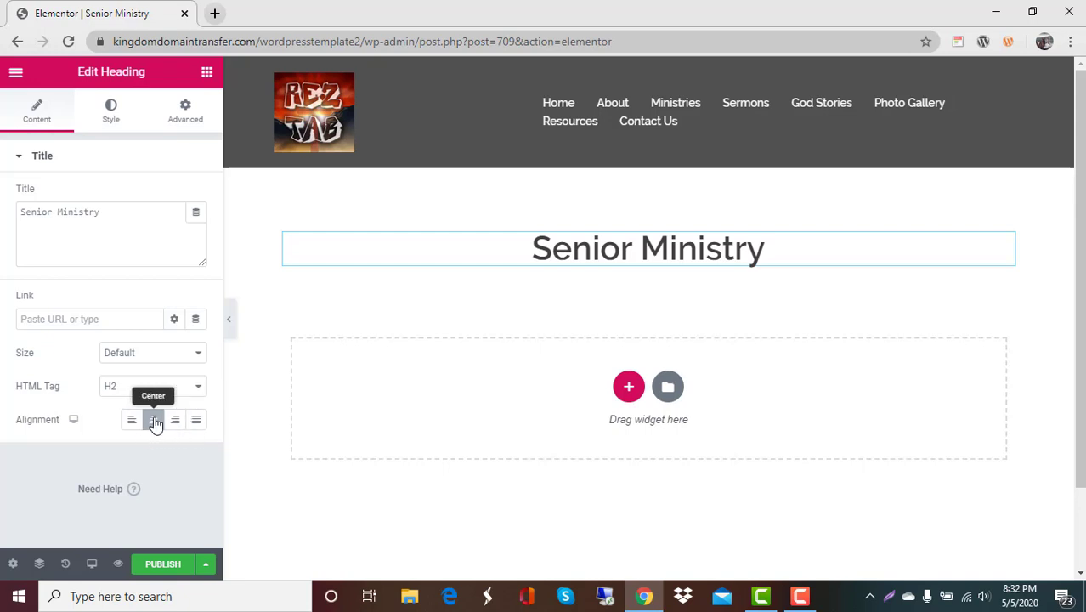
Give the Senior Ministry heading a red text colour, #C80606
{"action": "left_click", "coordinate": [114, 114]}
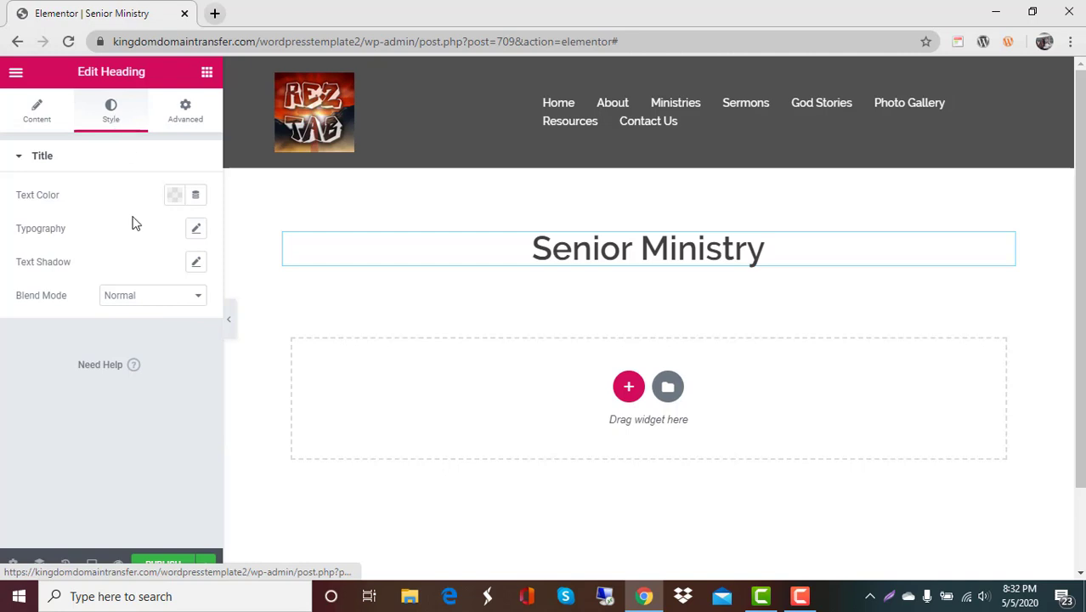
{"action": "left_click", "coordinate": [174, 196]}
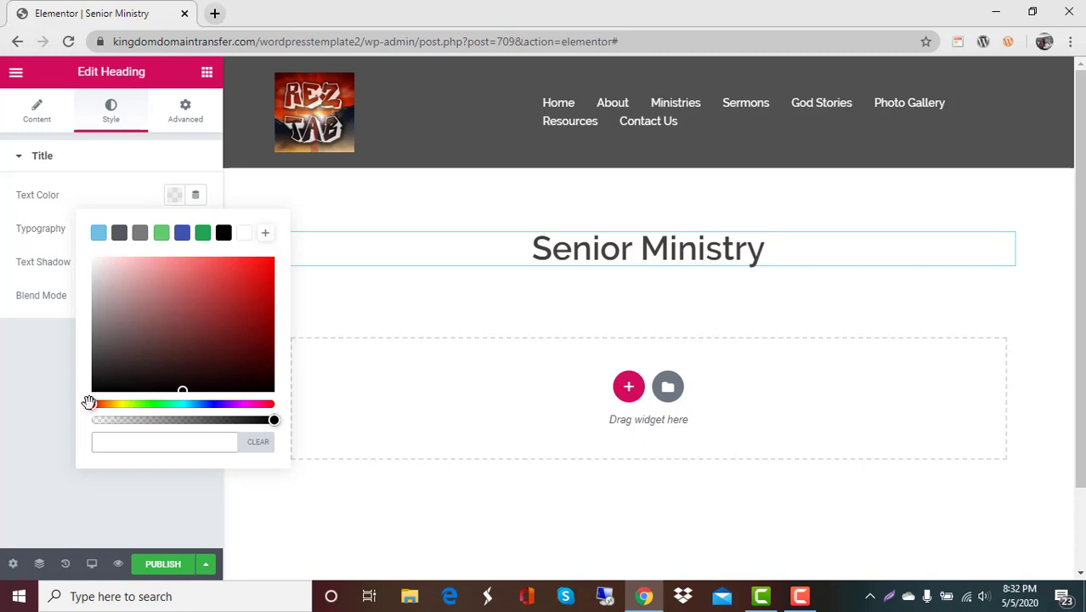
{"action": "mouse_move", "coordinate": [93, 406]}
{"action": "left_mouse_down"}
{"action": "mouse_move", "coordinate": [211, 403]}
{"action": "mouse_move", "coordinate": [93, 403]}
{"action": "left_mouse_up"}
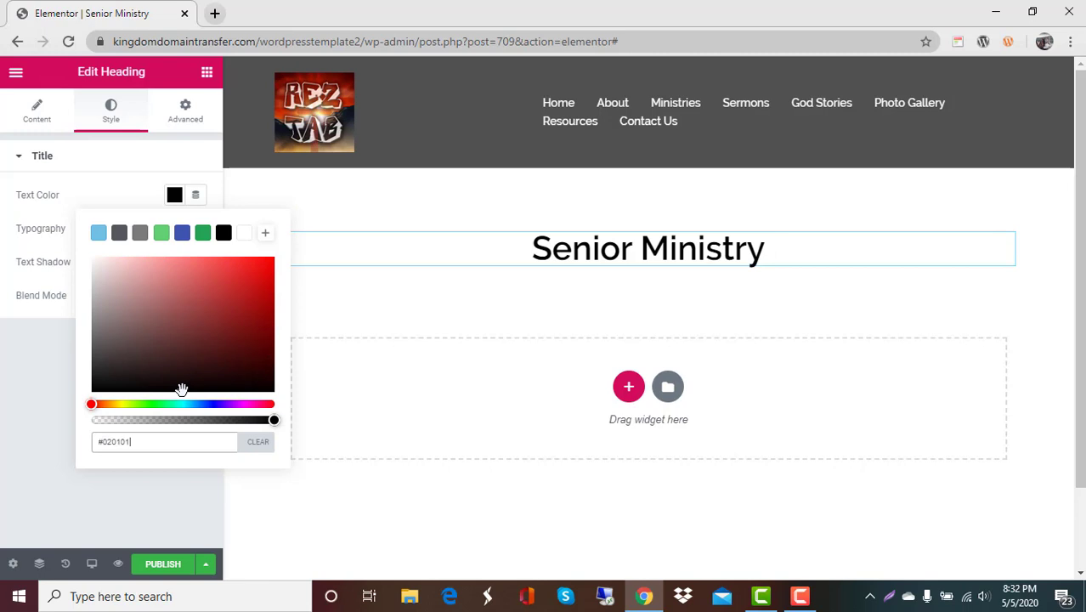
{"action": "left_click_drag", "start_coordinate": [182, 389], "coordinate": [267, 292]}
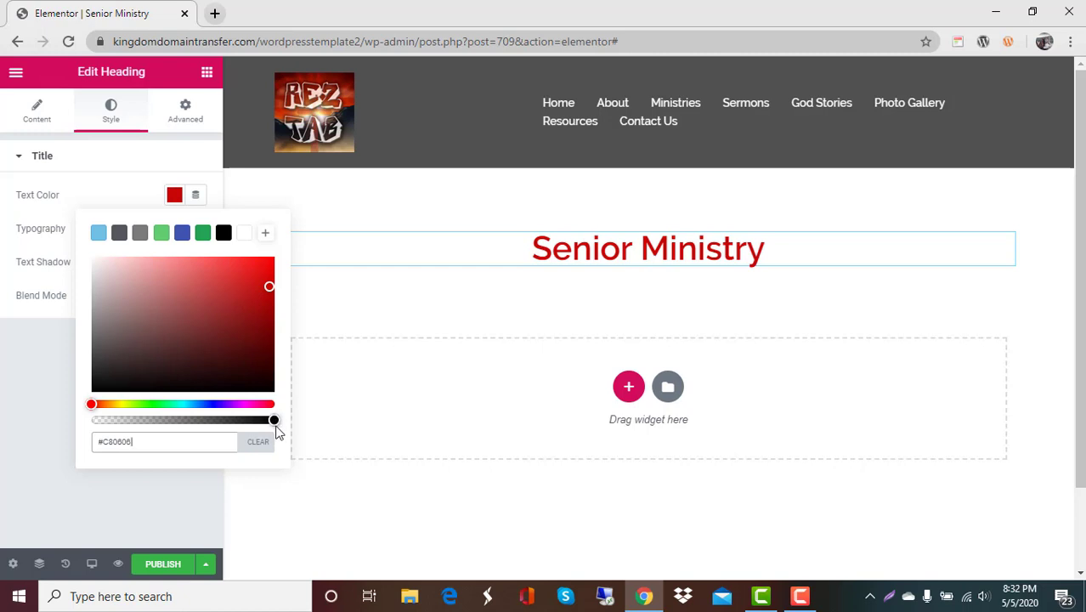
{"action": "mouse_move", "coordinate": [272, 421]}
{"action": "left_mouse_down"}
{"action": "mouse_move", "coordinate": [142, 420]}
{"action": "mouse_move", "coordinate": [289, 432]}
{"action": "left_mouse_up"}
{"action": "left_click", "coordinate": [13, 421]}
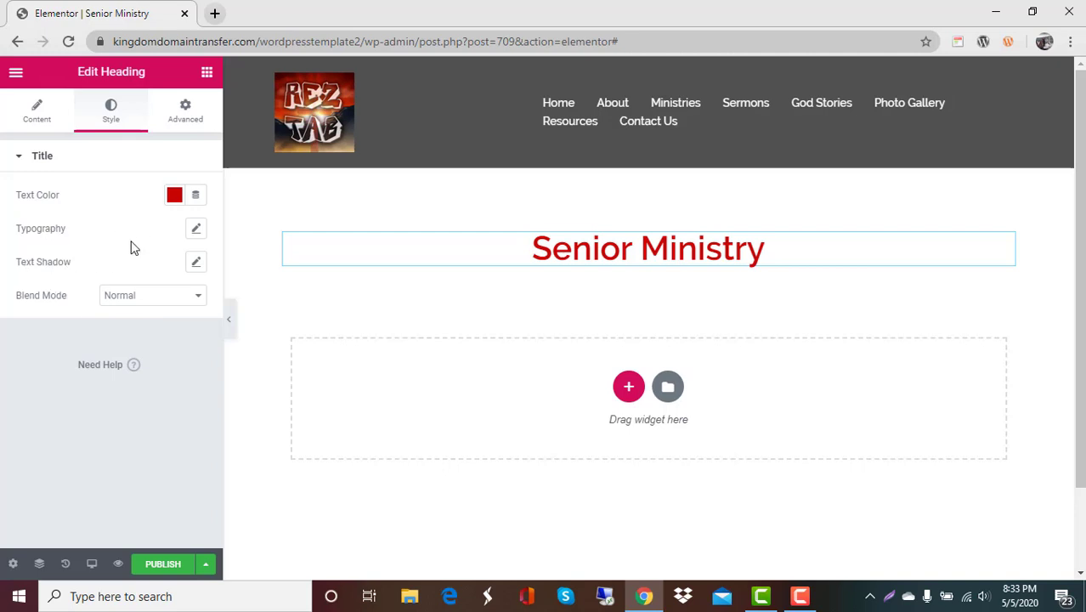
Set heading typography to size 59 and Fasthand font, after trying Fredoka One and Flavors
{"action": "left_click", "coordinate": [196, 230]}
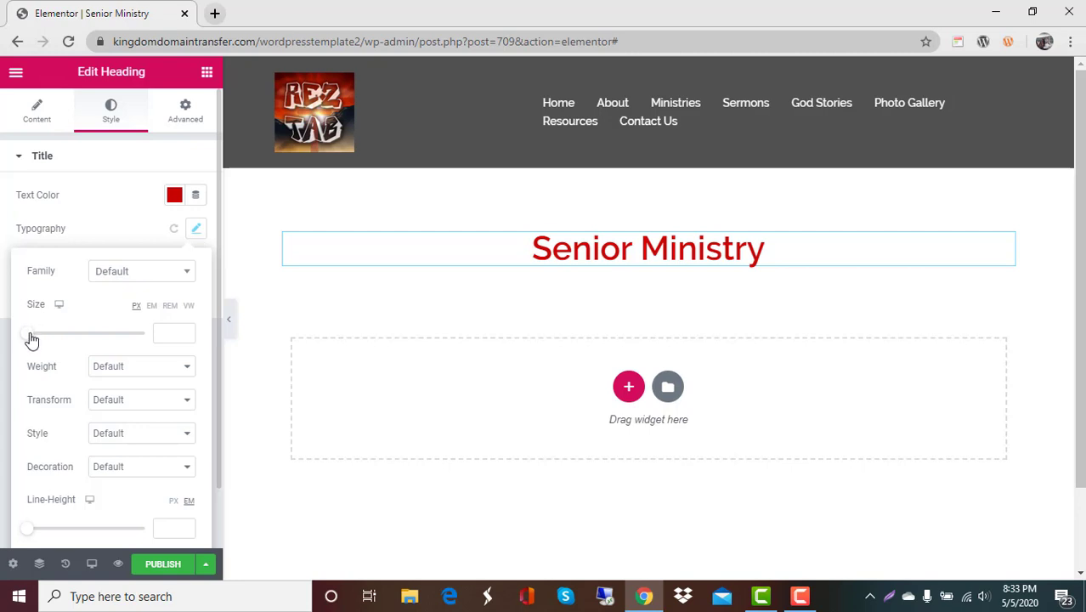
{"action": "left_click_drag", "start_coordinate": [30, 343], "coordinate": [63, 340]}
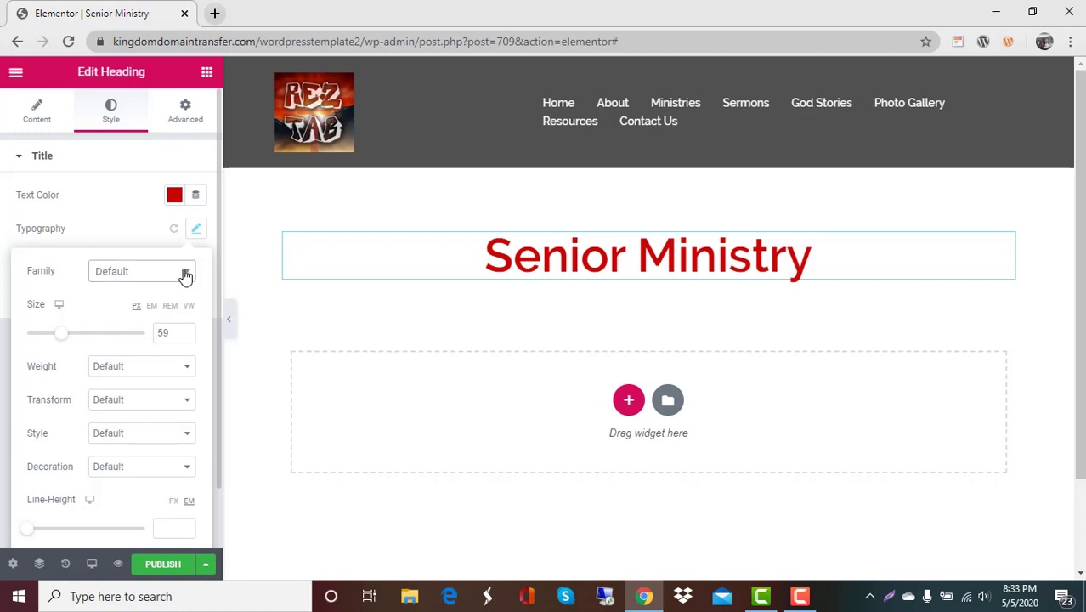
{"action": "left_click", "coordinate": [185, 274]}
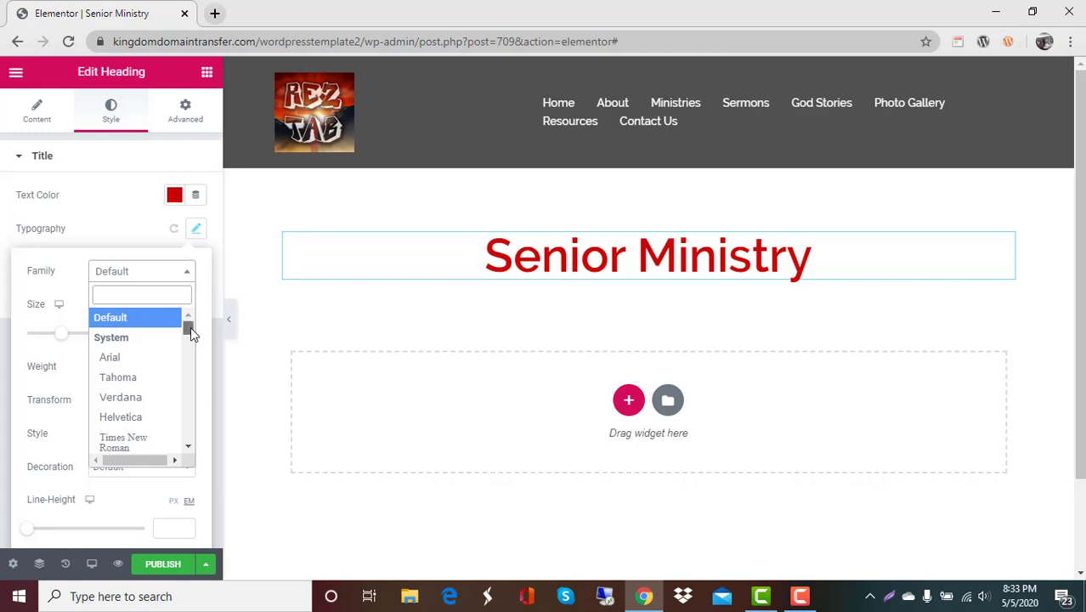
{"action": "scroll", "coordinate": [190, 326], "scroll_direction": "down", "scroll_amount": 2}
{"action": "mouse_move", "coordinate": [190, 328]}
{"action": "left_mouse_down"}
{"action": "mouse_move", "coordinate": [190, 352]}
{"action": "mouse_move", "coordinate": [180, 352]}
{"action": "left_mouse_up"}
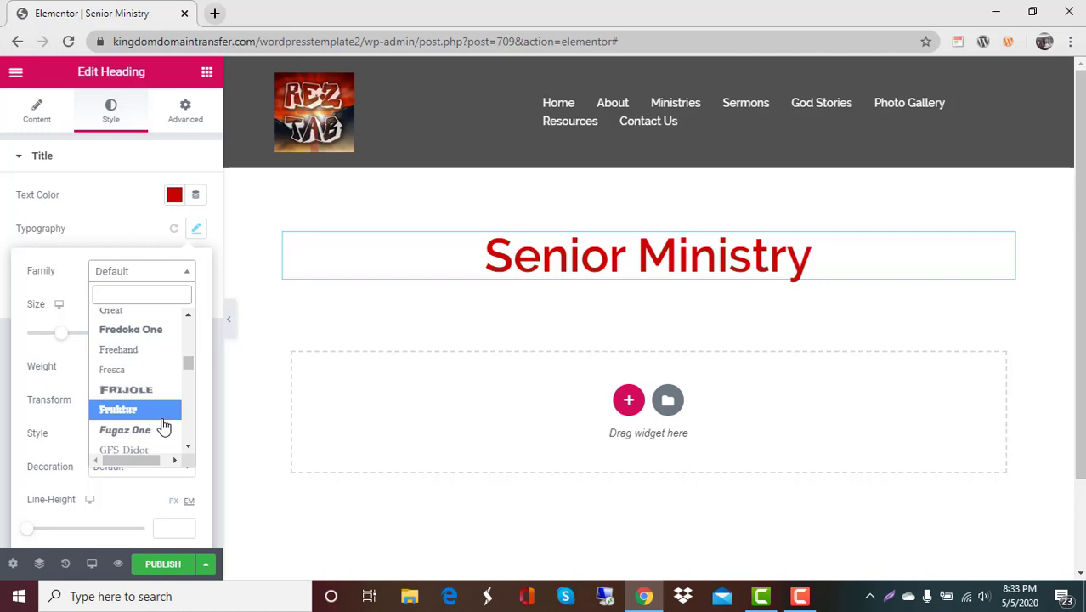
{"action": "left_click", "coordinate": [148, 331]}
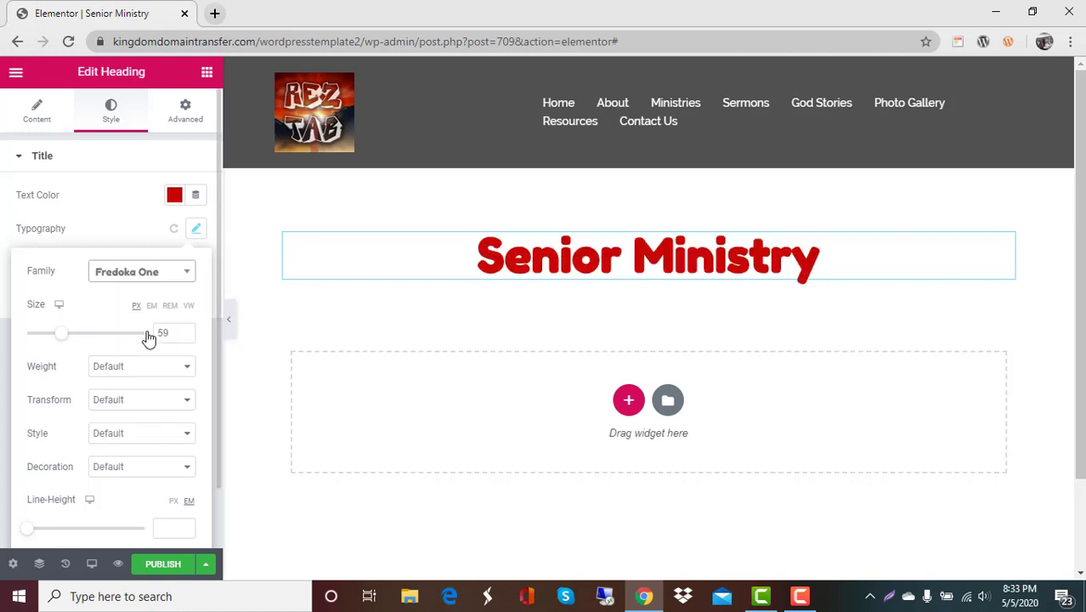
{"action": "left_click", "coordinate": [161, 280]}
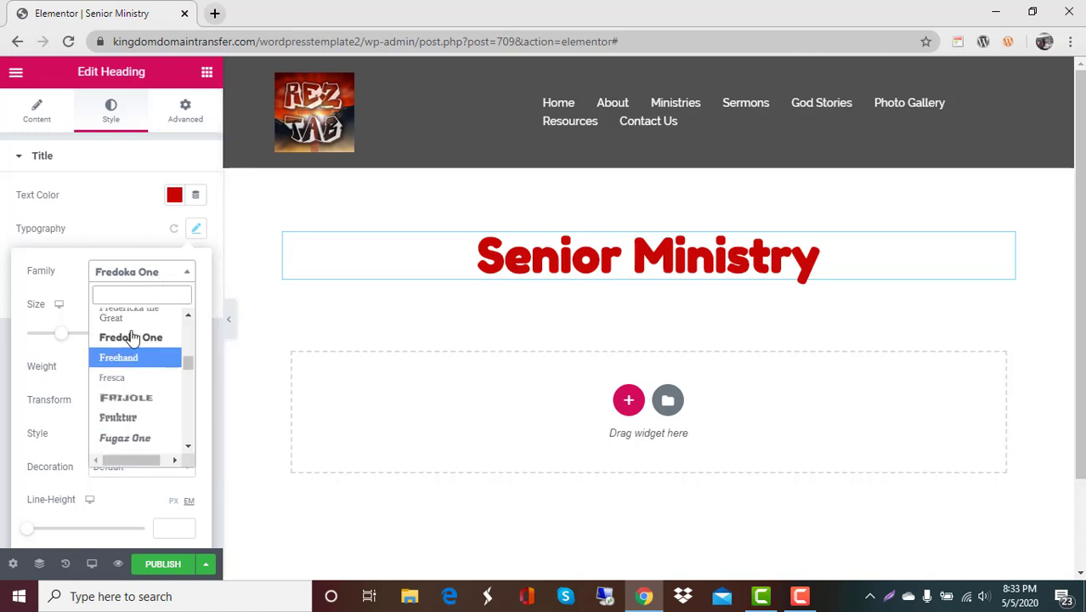
{"action": "scroll", "coordinate": [140, 353], "scroll_direction": "up", "scroll_amount": 3}
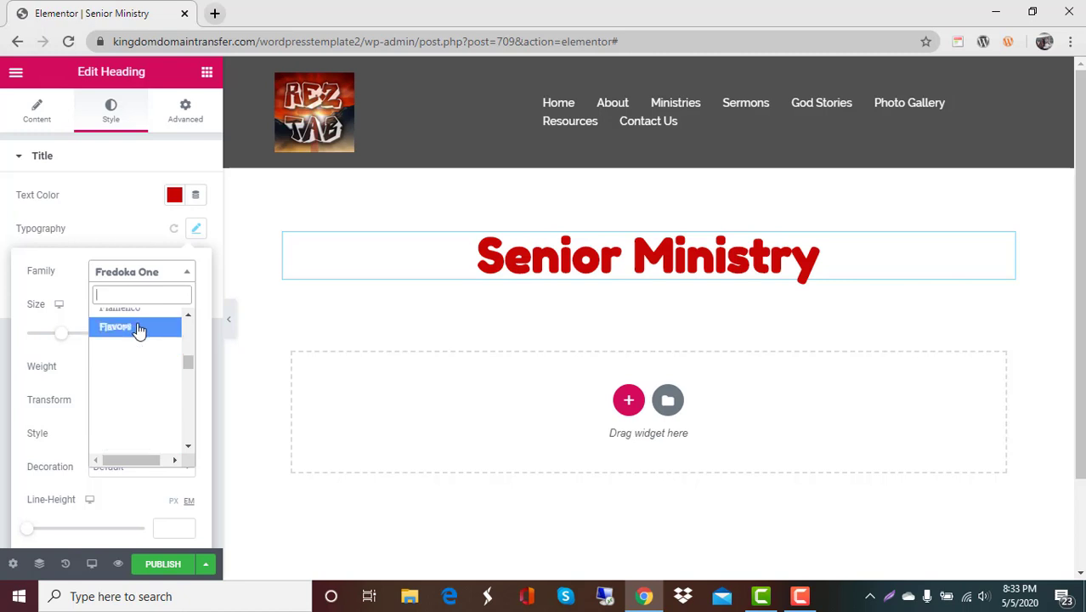
{"action": "left_click", "coordinate": [140, 328]}
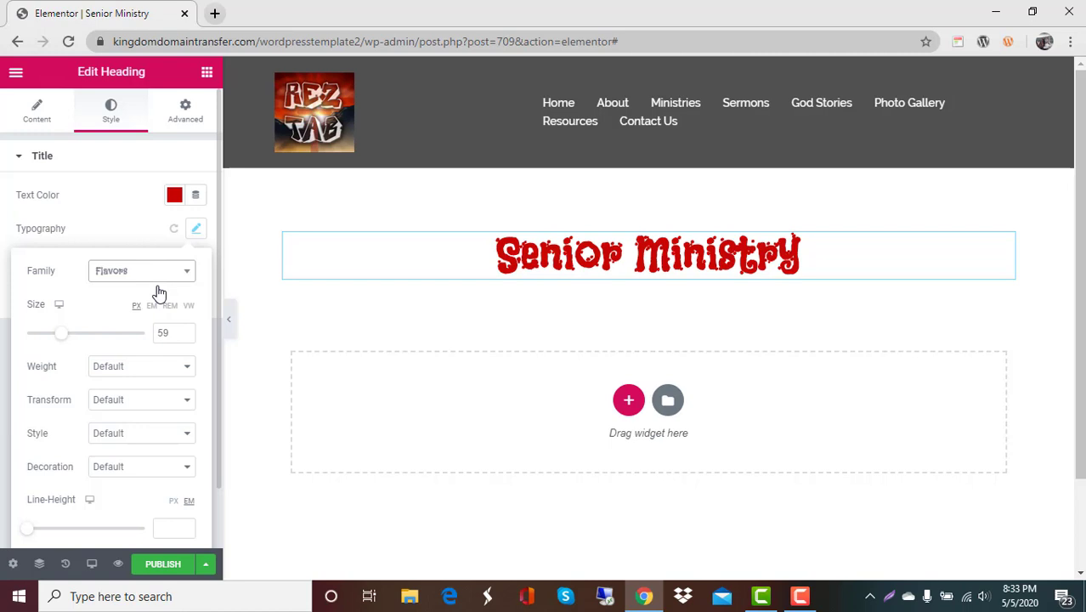
{"action": "left_click", "coordinate": [161, 274]}
{"action": "scroll", "coordinate": [141, 371], "scroll_direction": "up", "scroll_amount": 4}
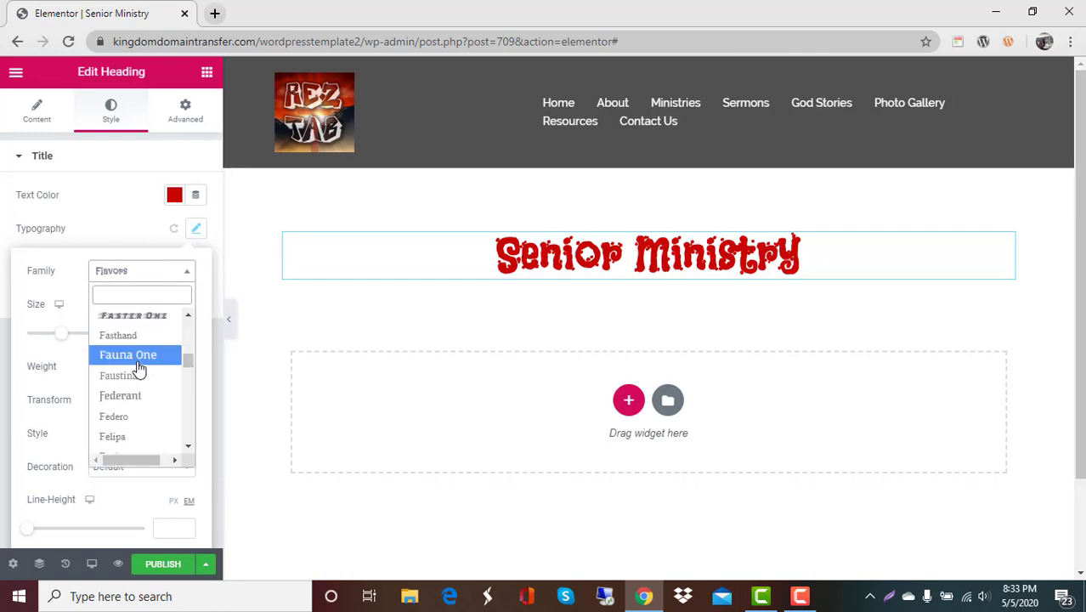
{"action": "left_click", "coordinate": [136, 339]}
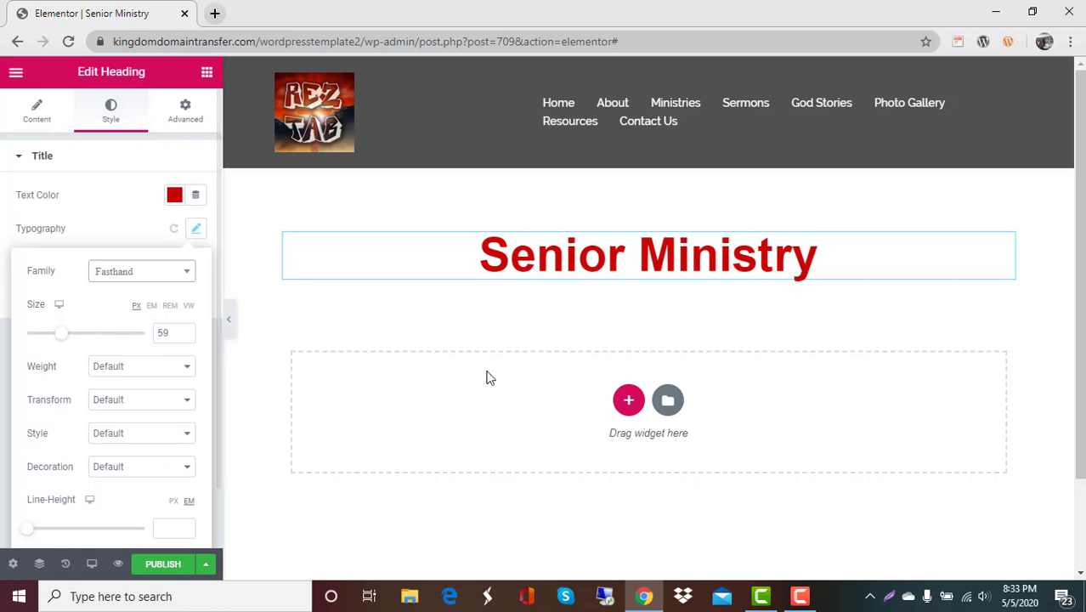
Publish the Senior Ministry page live with its red, centred heading
{"action": "left_click", "coordinate": [161, 566]}
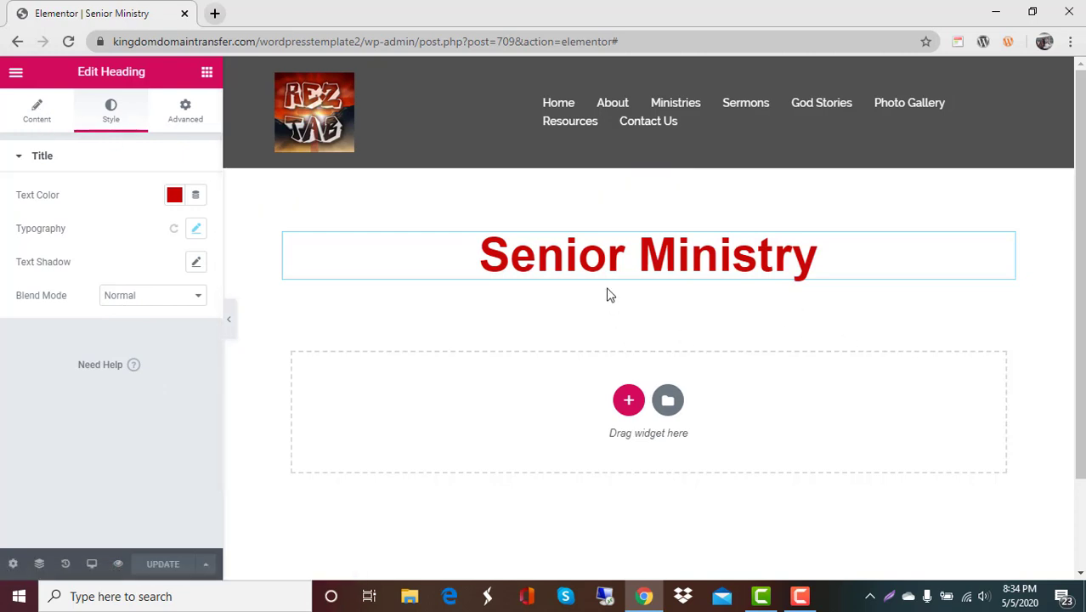
Place an Image widget, still showing the placeholder picture, below the Senior Ministry heading
{"action": "left_click", "coordinate": [206, 73]}
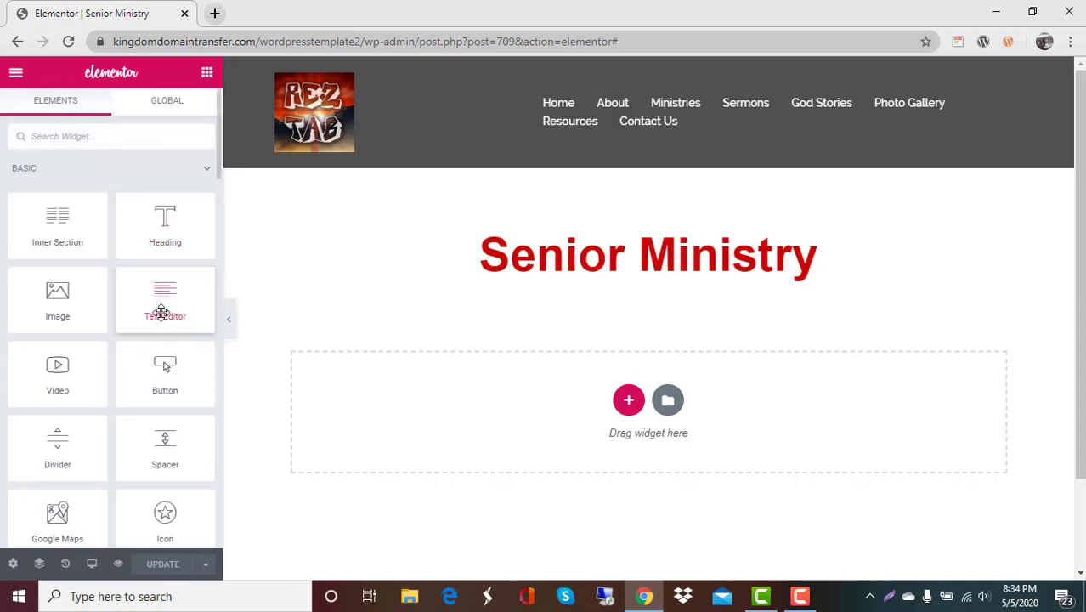
{"action": "left_click_drag", "start_coordinate": [39, 299], "coordinate": [632, 395]}
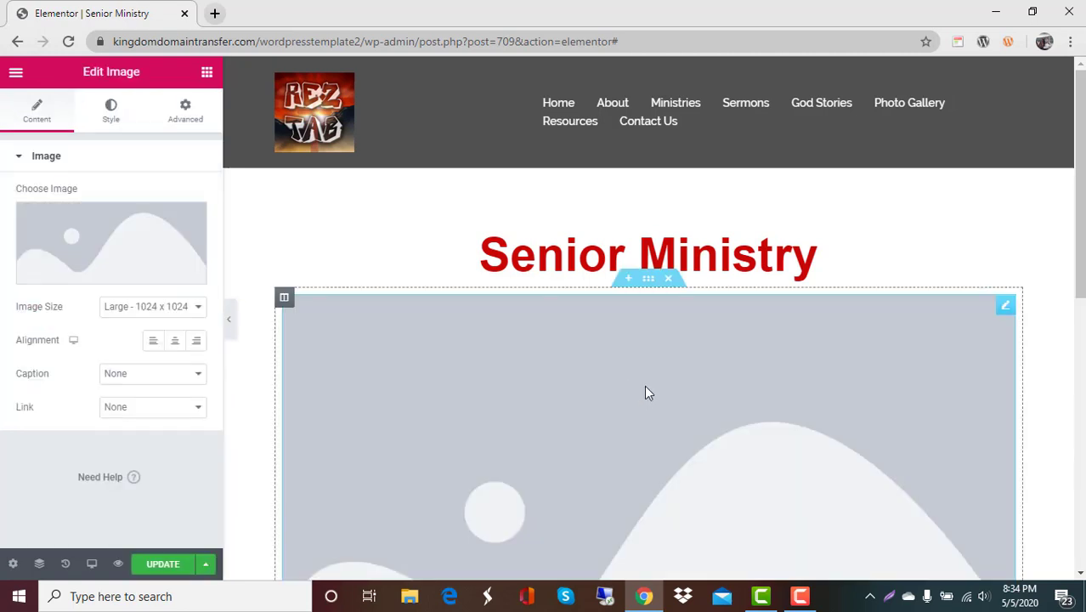
{"action": "scroll", "coordinate": [644, 385], "scroll_direction": "down", "scroll_amount": 2}
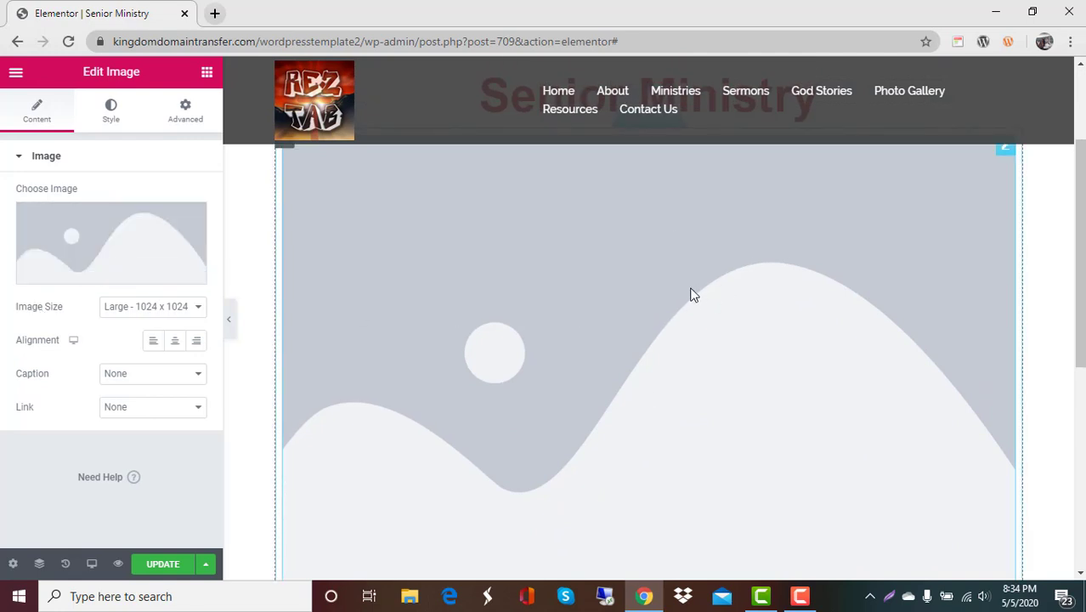
Open the image widget's Insert Media dialog and look through it
{"action": "left_click", "coordinate": [113, 244]}
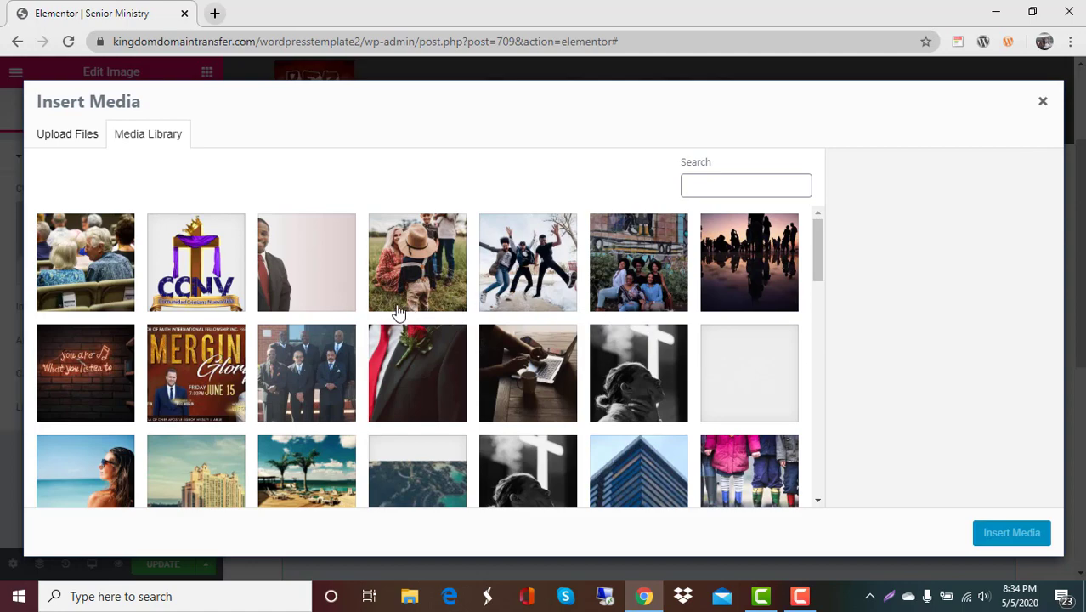
{"action": "scroll", "coordinate": [472, 316], "scroll_direction": "down", "scroll_amount": 4}
{"action": "scroll", "coordinate": [472, 327], "scroll_direction": "down", "scroll_amount": 5}
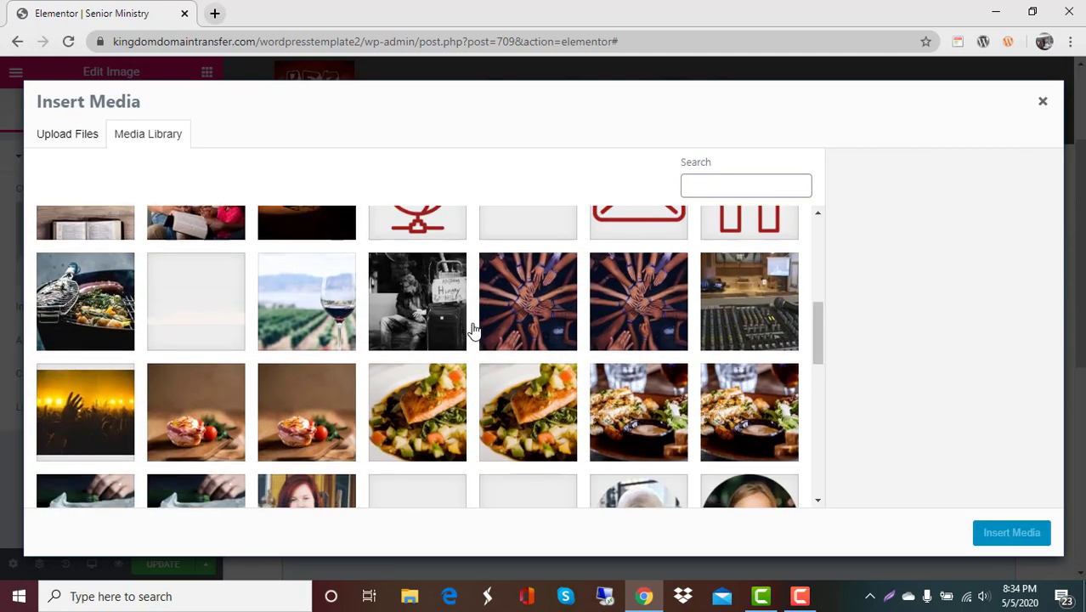
{"action": "scroll", "coordinate": [470, 329], "scroll_direction": "up", "scroll_amount": 6}
{"action": "scroll", "coordinate": [458, 321], "scroll_direction": "up", "scroll_amount": 3}
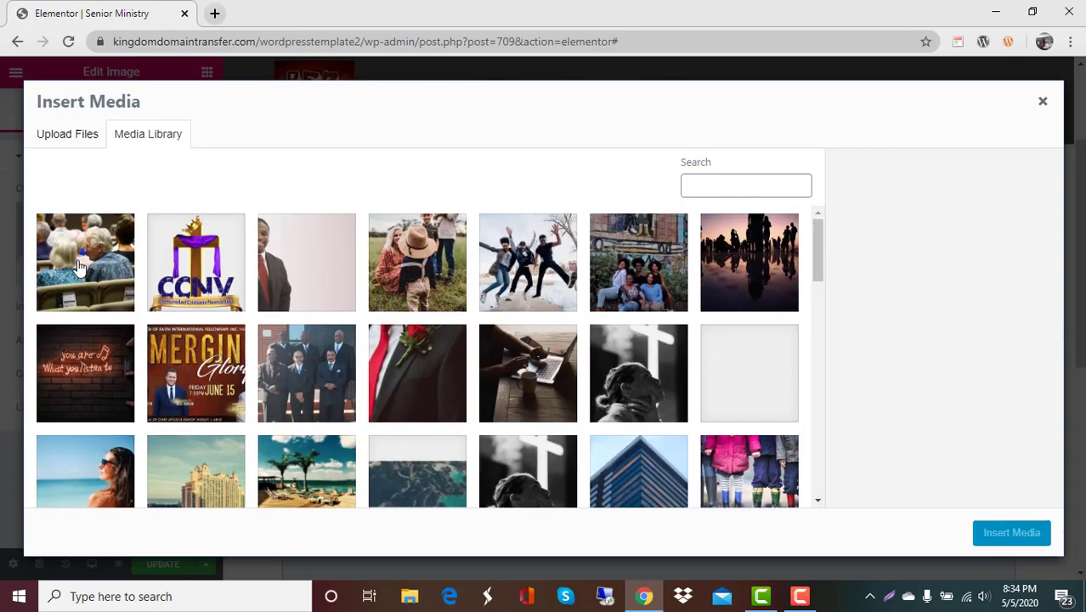
Abandon uploading from the Pictures folder and pick the seniors-in-church photo from the Media Library
{"action": "left_click", "coordinate": [74, 140]}
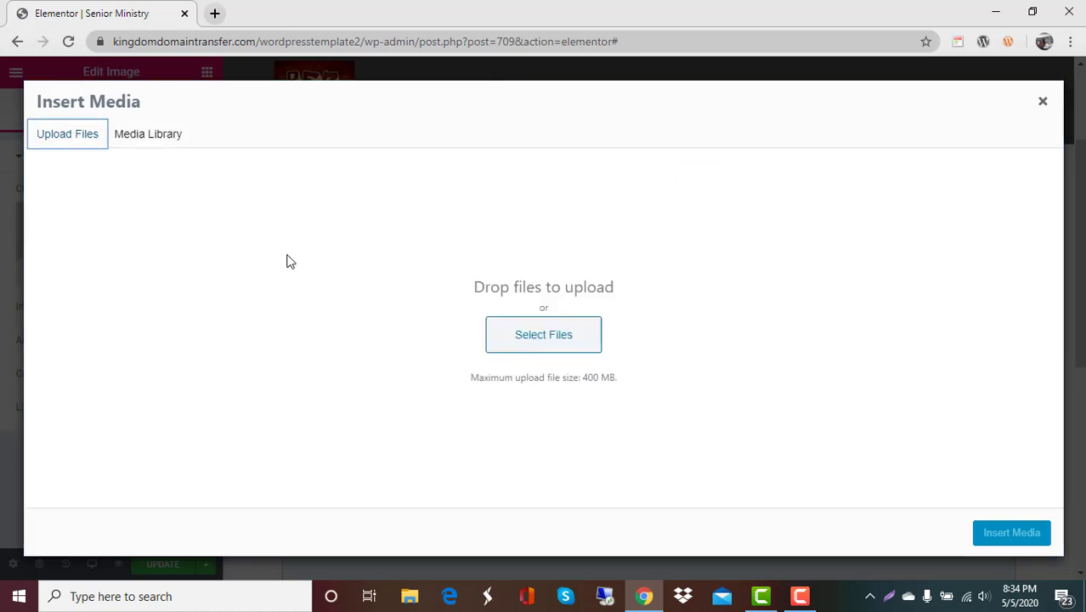
{"action": "left_click", "coordinate": [557, 340]}
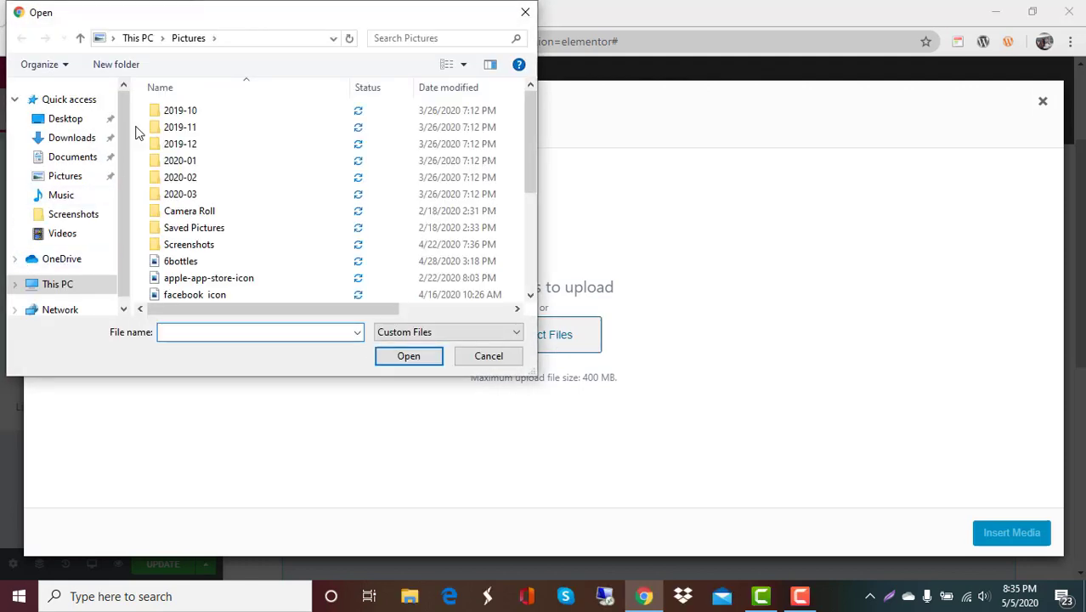
{"action": "left_click", "coordinate": [76, 183]}
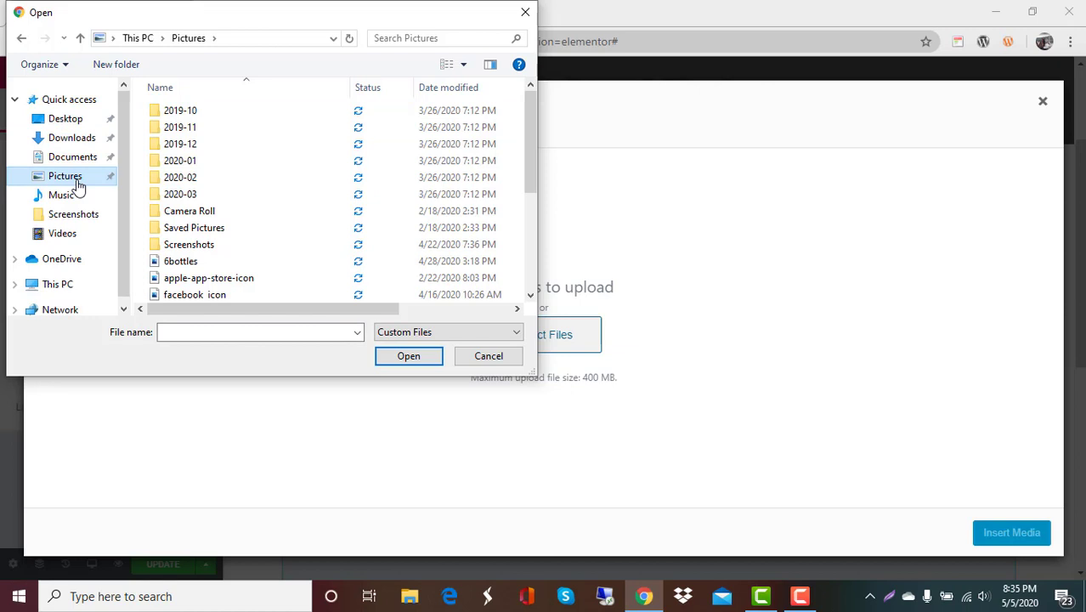
{"action": "left_click", "coordinate": [525, 12]}
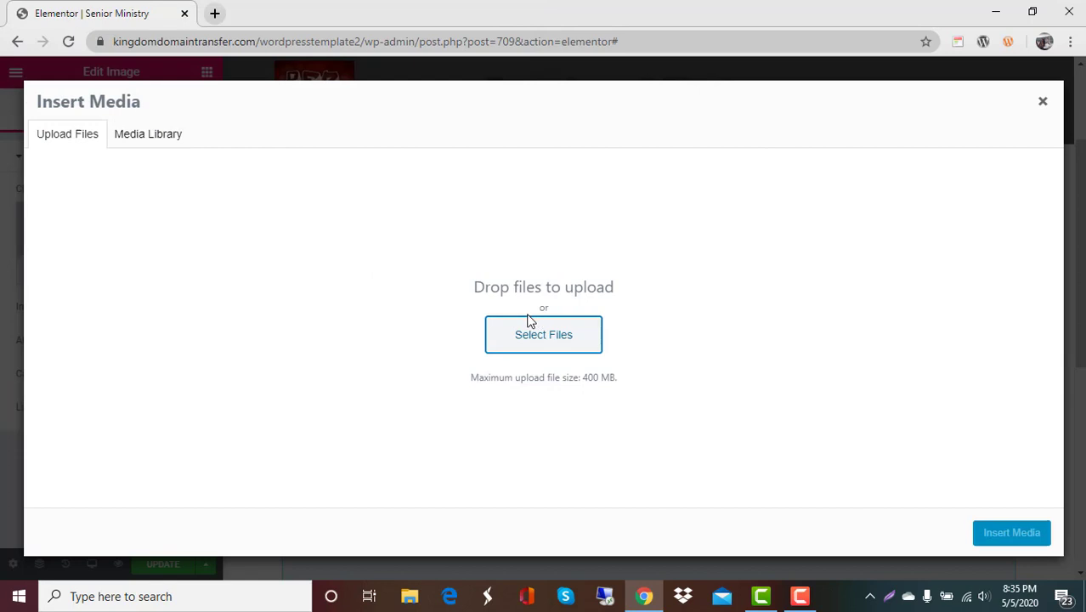
{"action": "left_click", "coordinate": [136, 134]}
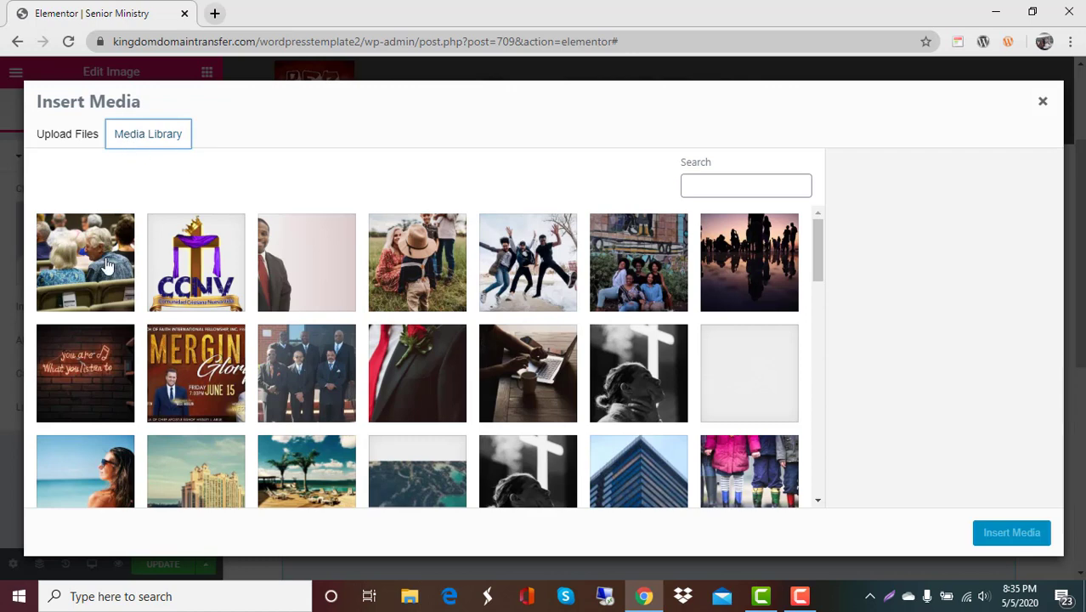
{"action": "left_click", "coordinate": [85, 266]}
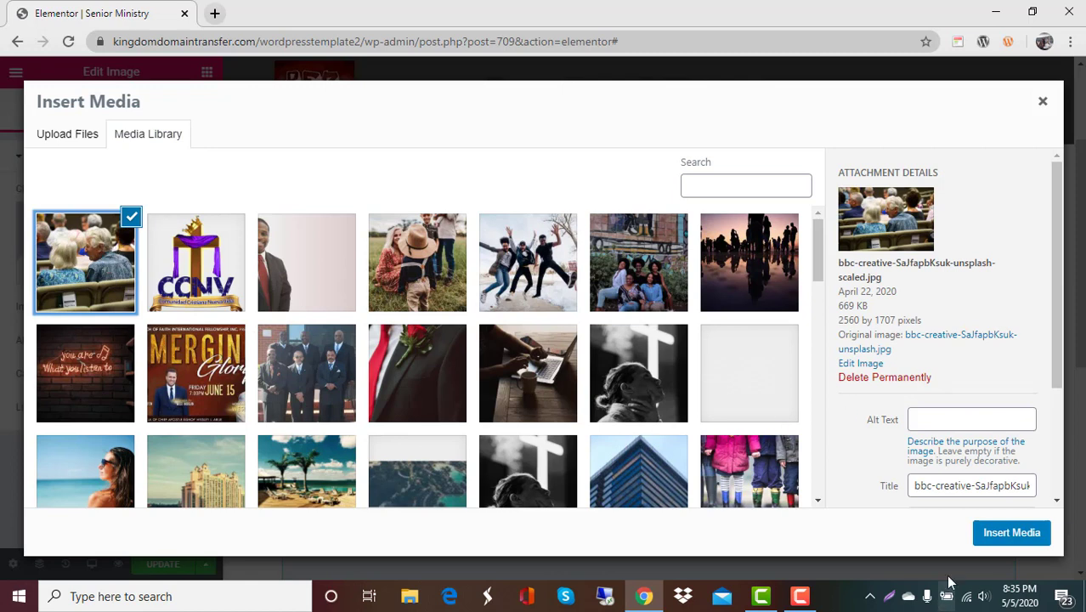
Insert the seniors photo, centre it, and set Image Size to Medium Large - 768 x 0
{"action": "left_click", "coordinate": [1018, 538]}
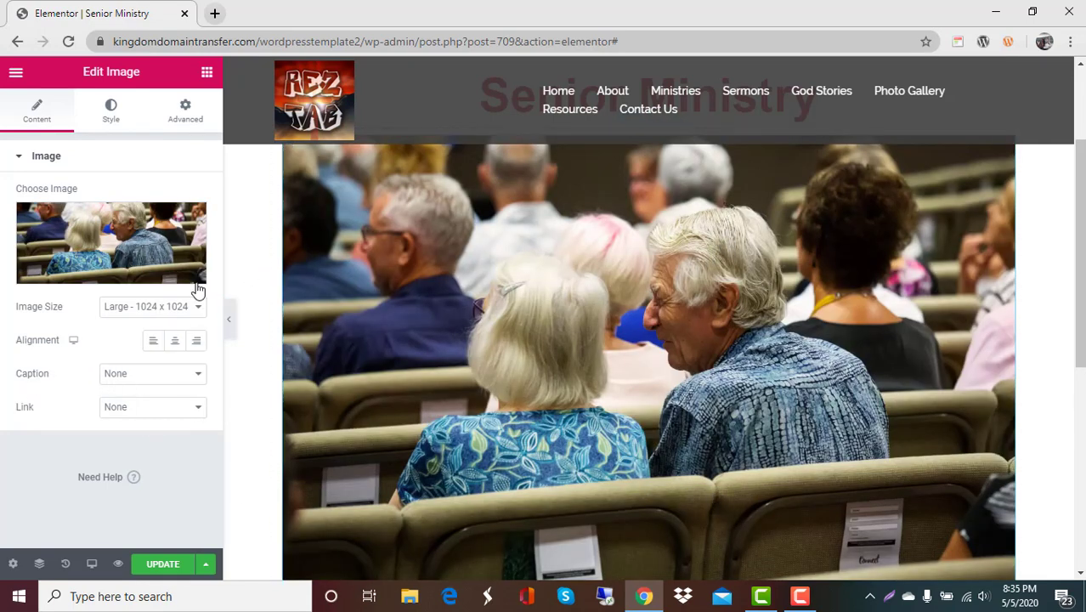
{"action": "left_click", "coordinate": [196, 309]}
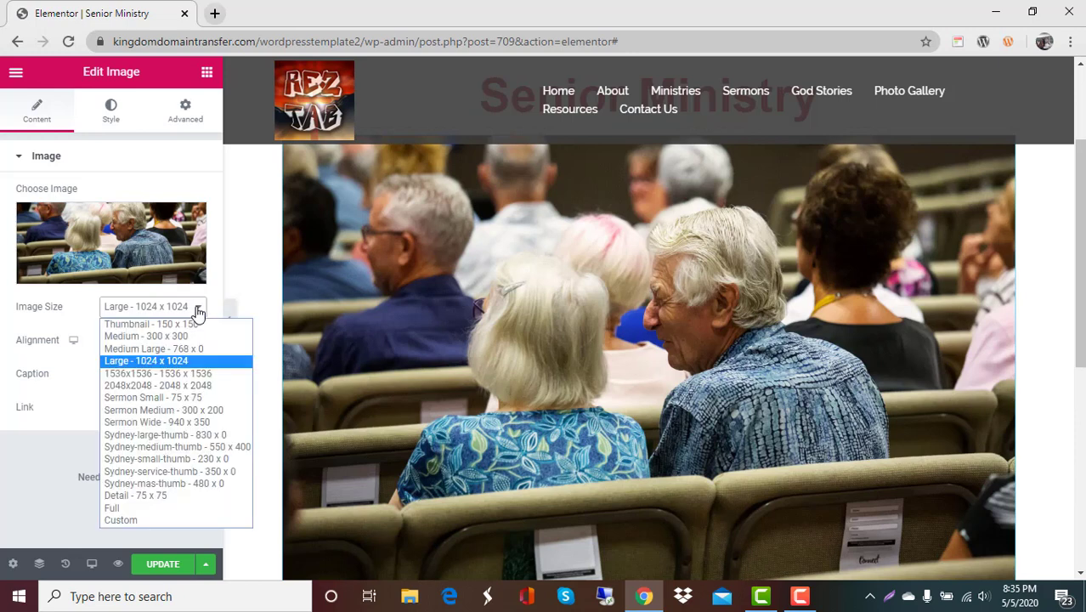
{"action": "left_click", "coordinate": [193, 336]}
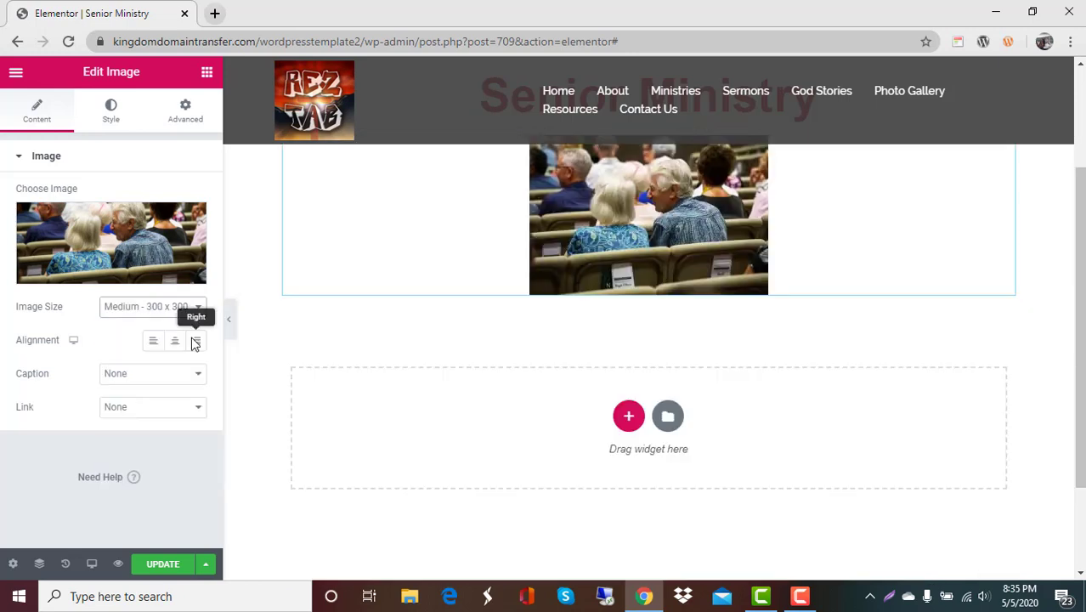
{"action": "scroll", "coordinate": [483, 396], "scroll_direction": "up", "scroll_amount": 1}
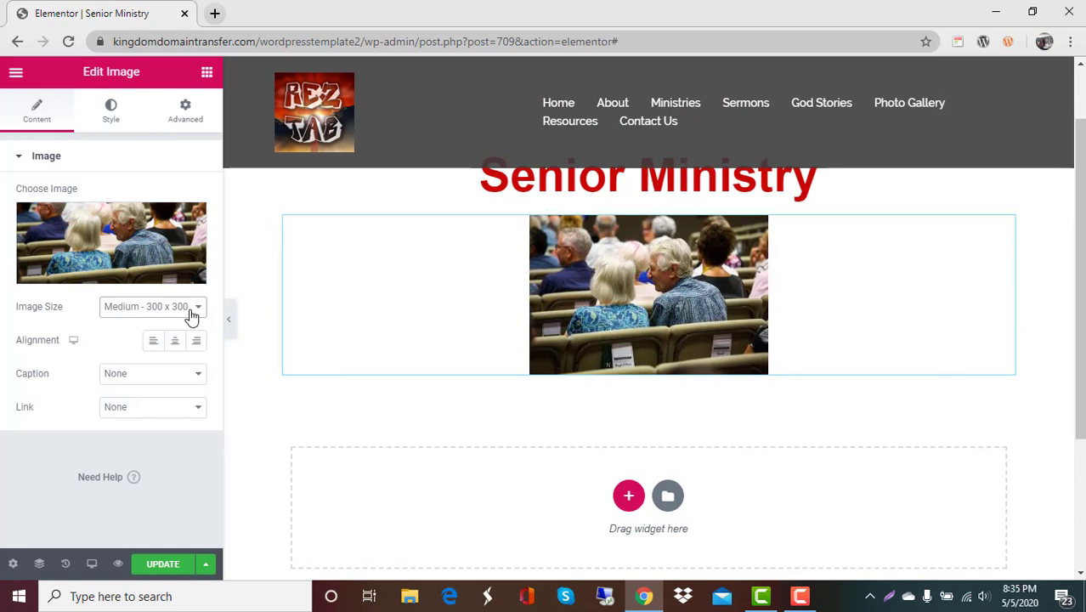
{"action": "left_click", "coordinate": [155, 342]}
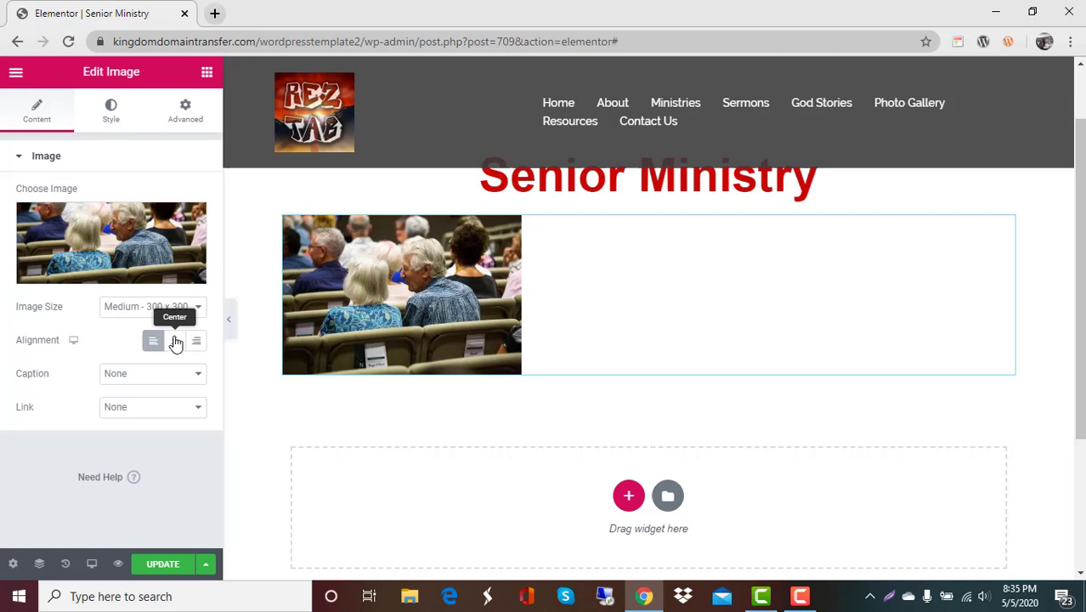
{"action": "left_click", "coordinate": [175, 341]}
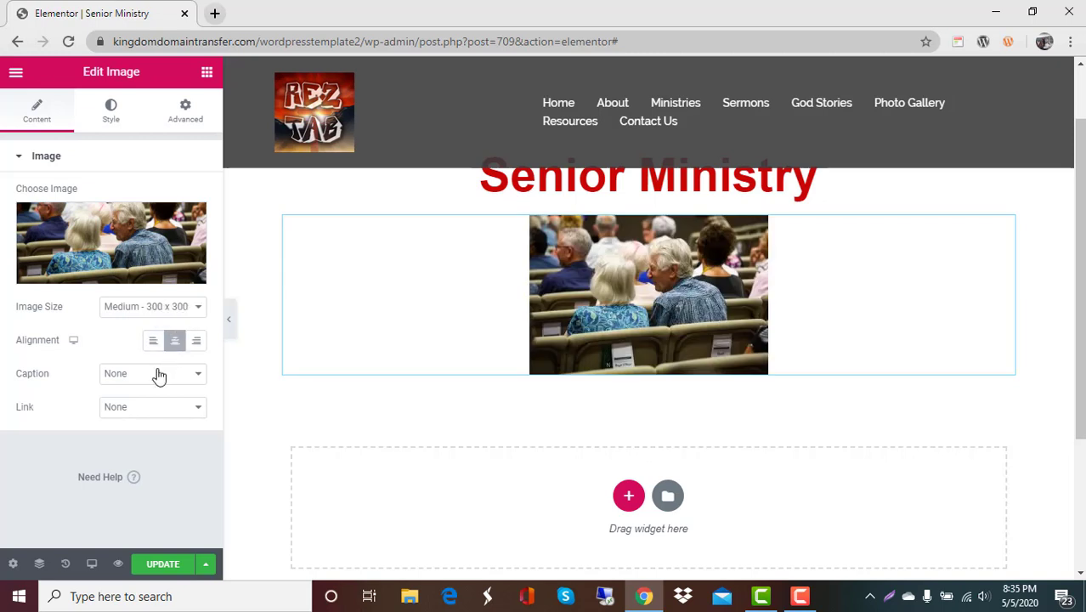
{"action": "left_click", "coordinate": [193, 311]}
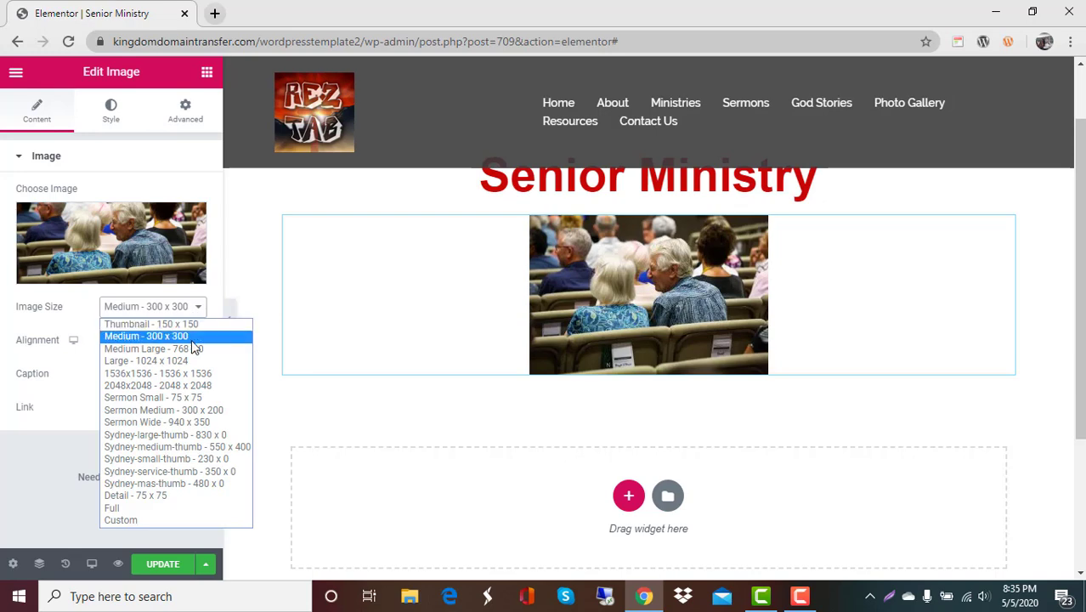
{"action": "left_click", "coordinate": [192, 349]}
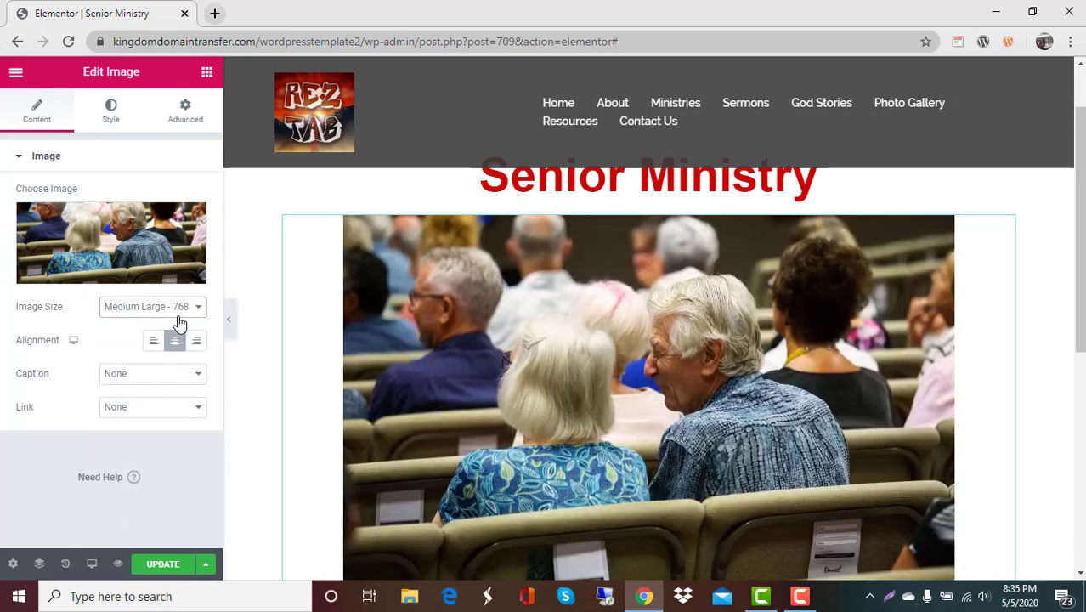
{"action": "scroll", "coordinate": [399, 365], "scroll_direction": "down", "scroll_amount": 2}
{"action": "scroll", "coordinate": [658, 425], "scroll_direction": "up", "scroll_amount": 2}
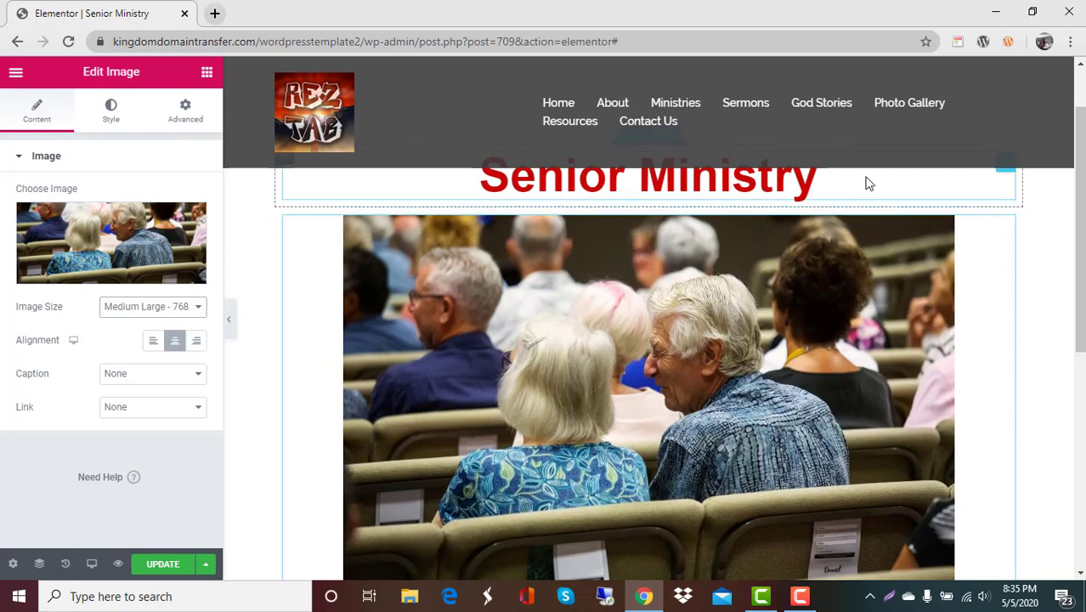
{"action": "scroll", "coordinate": [655, 215], "scroll_direction": "down", "scroll_amount": 1}
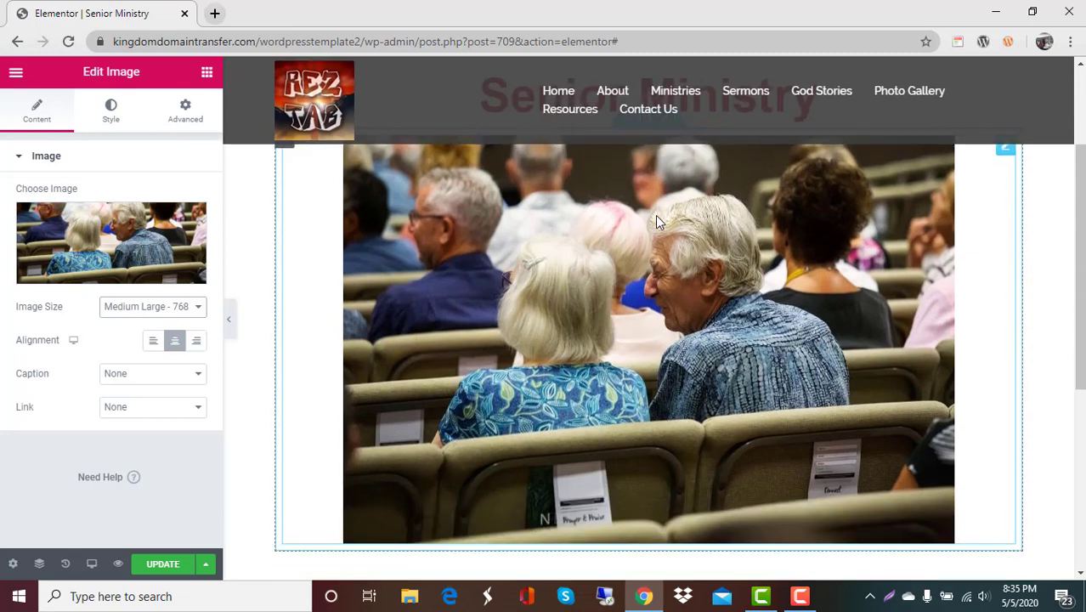
{"action": "scroll", "coordinate": [656, 217], "scroll_direction": "up", "scroll_amount": 2}
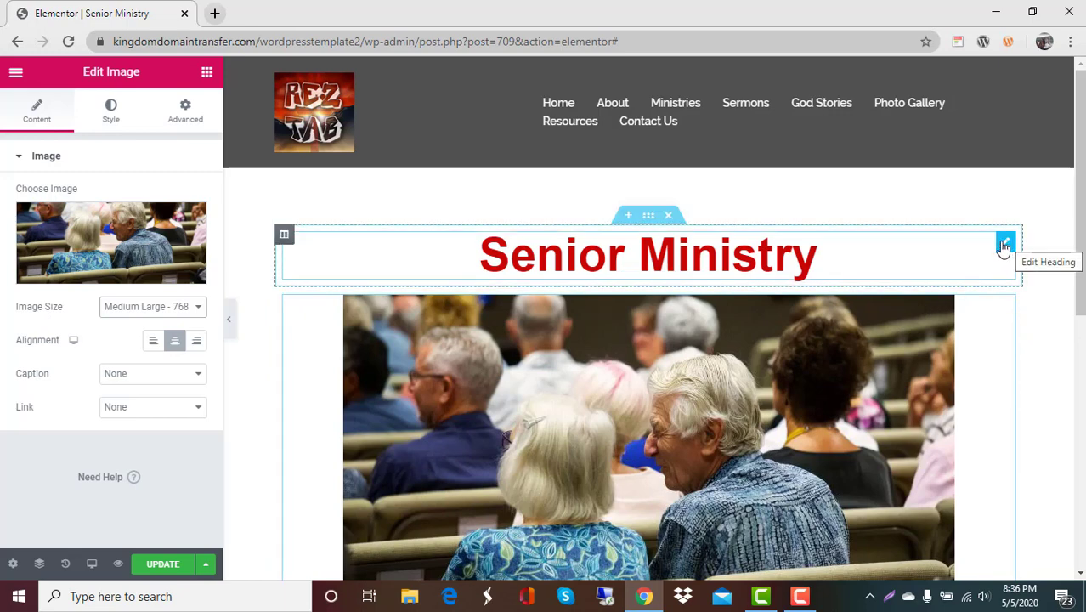
{"action": "left_click", "coordinate": [1004, 246]}
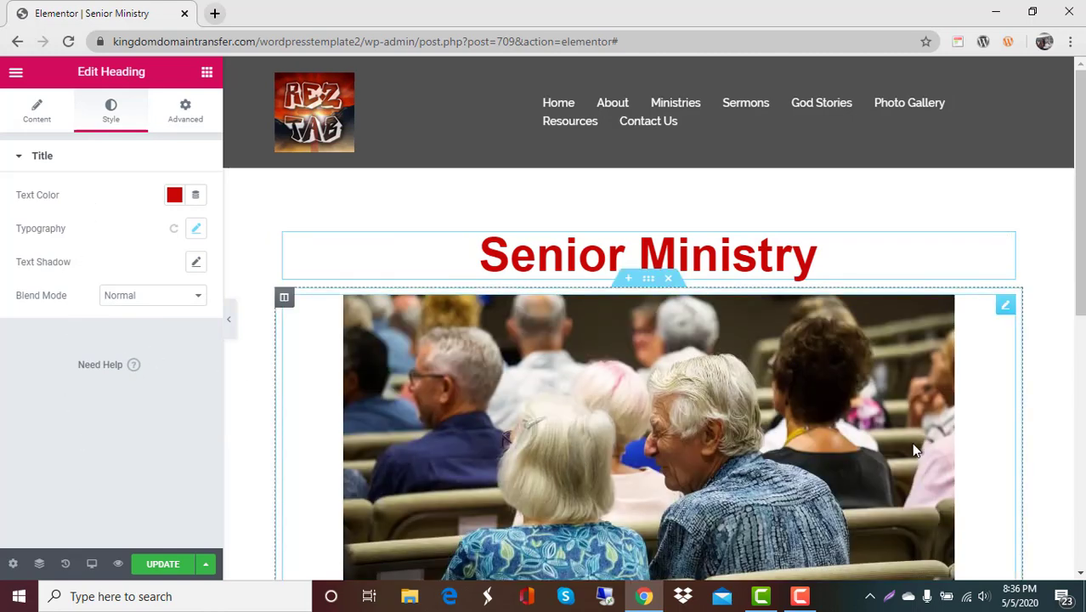
{"action": "scroll", "coordinate": [920, 450], "scroll_direction": "down", "scroll_amount": 3}
{"action": "scroll", "coordinate": [922, 458], "scroll_direction": "up", "scroll_amount": 3}
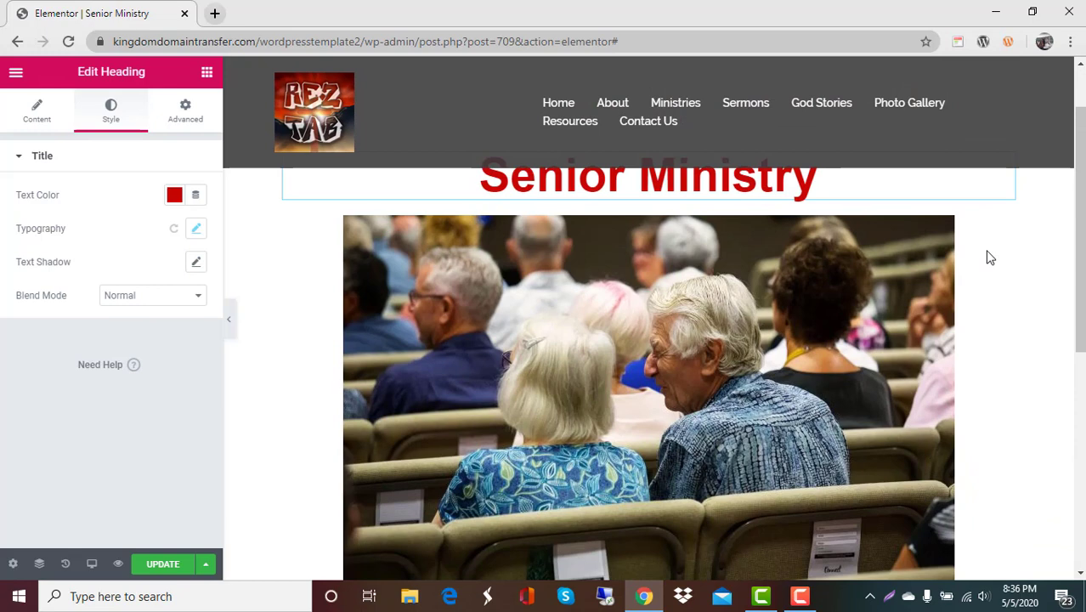
{"action": "left_click", "coordinate": [1006, 227]}
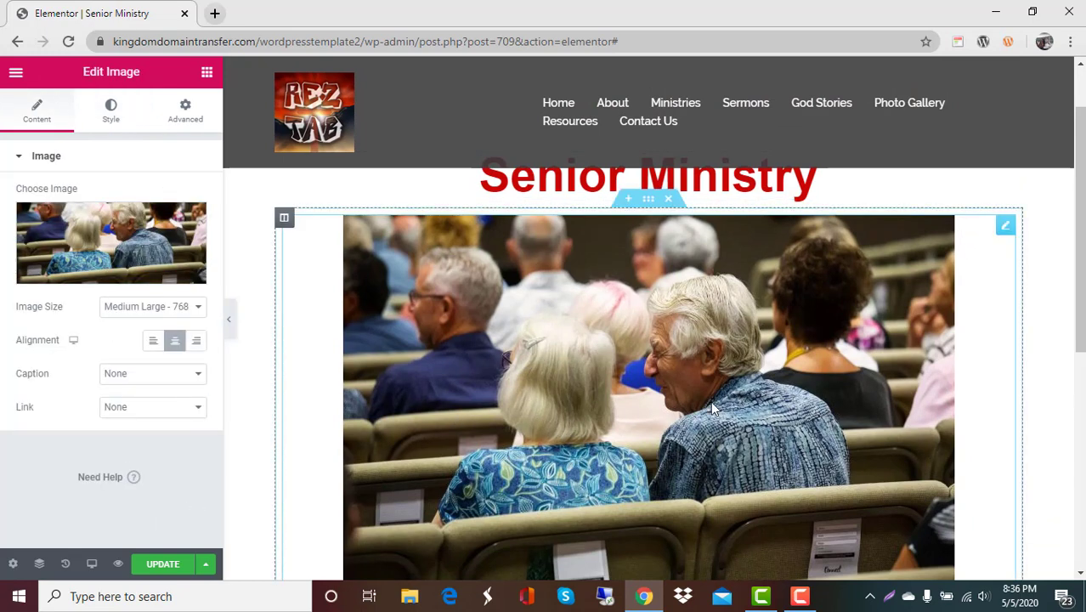
{"action": "scroll", "coordinate": [701, 436], "scroll_direction": "down", "scroll_amount": 3}
{"action": "scroll", "coordinate": [695, 440], "scroll_direction": "up", "scroll_amount": 2}
{"action": "scroll", "coordinate": [695, 433], "scroll_direction": "up", "scroll_amount": 2}
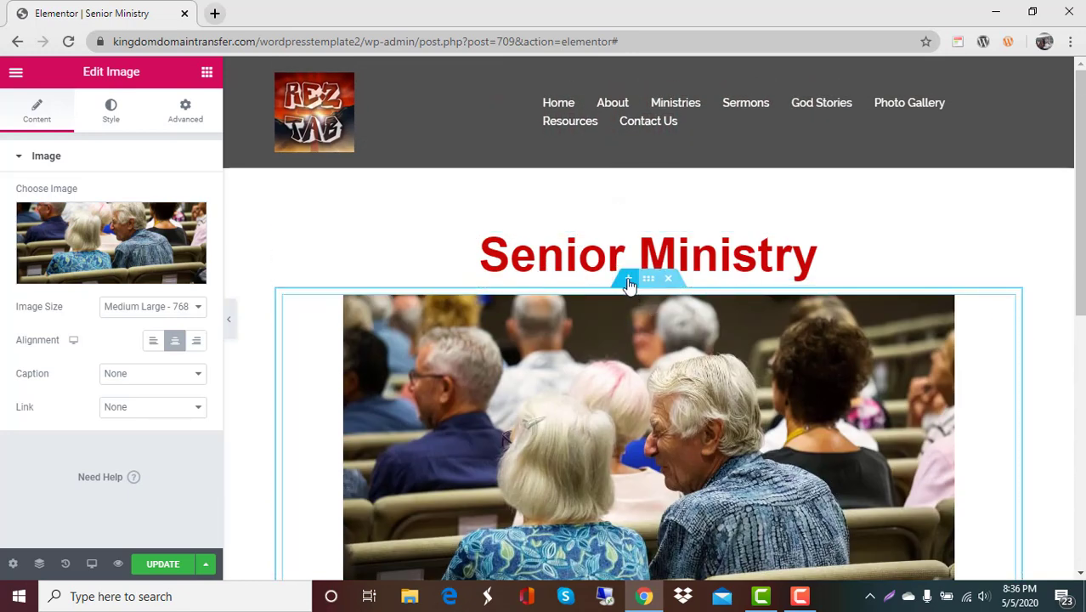
Add a new section above the photo with a Text Editor widget and select its Lorem ipsum text
{"action": "left_click", "coordinate": [629, 281]}
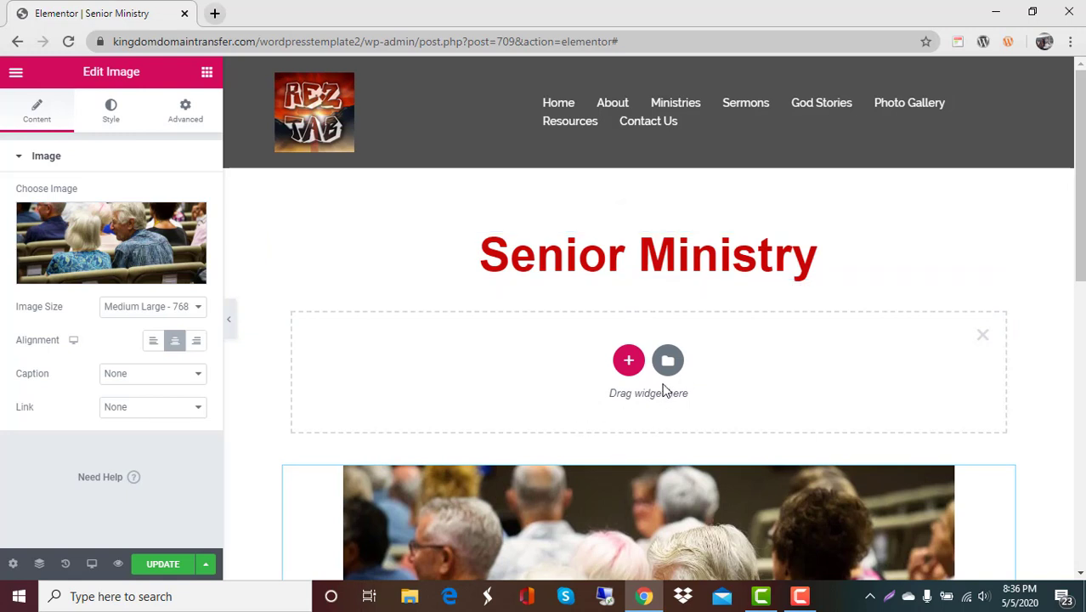
{"action": "left_click", "coordinate": [207, 75]}
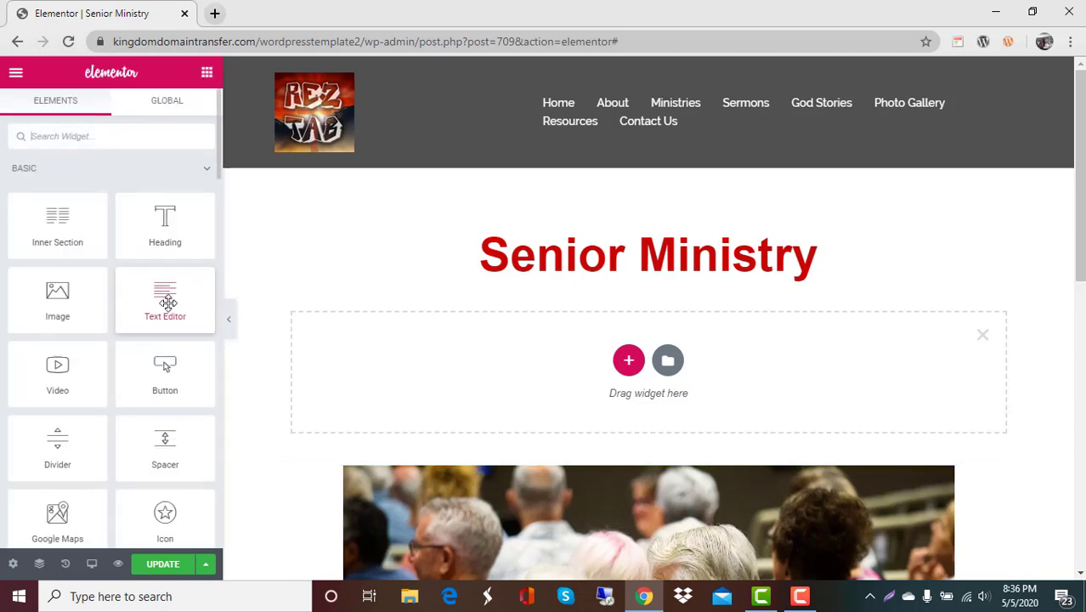
{"action": "left_click_drag", "start_coordinate": [168, 301], "coordinate": [671, 375]}
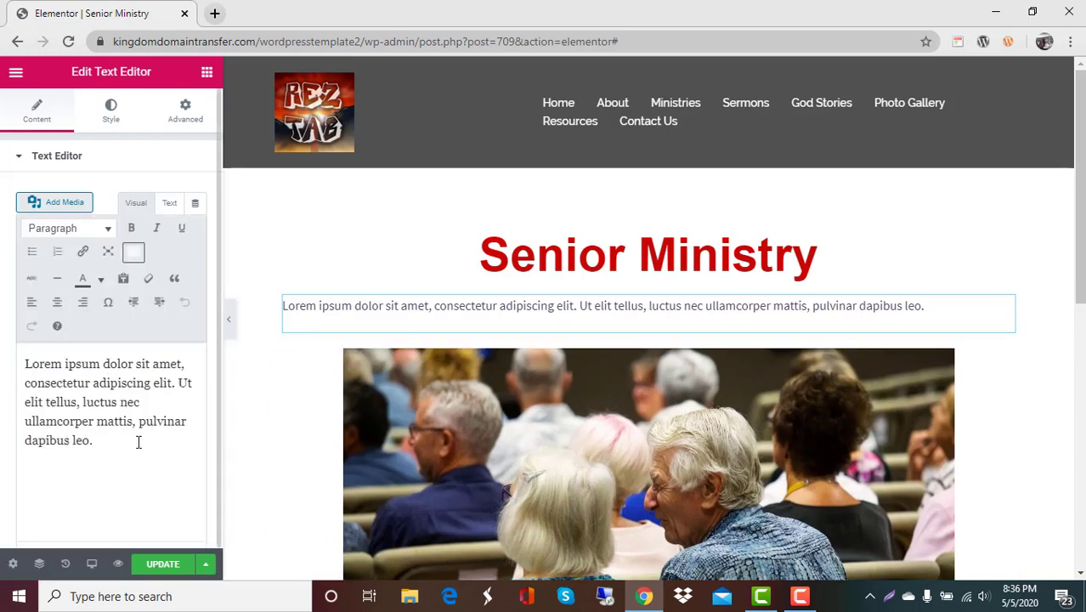
{"action": "left_click_drag", "start_coordinate": [139, 441], "coordinate": [0, 329]}
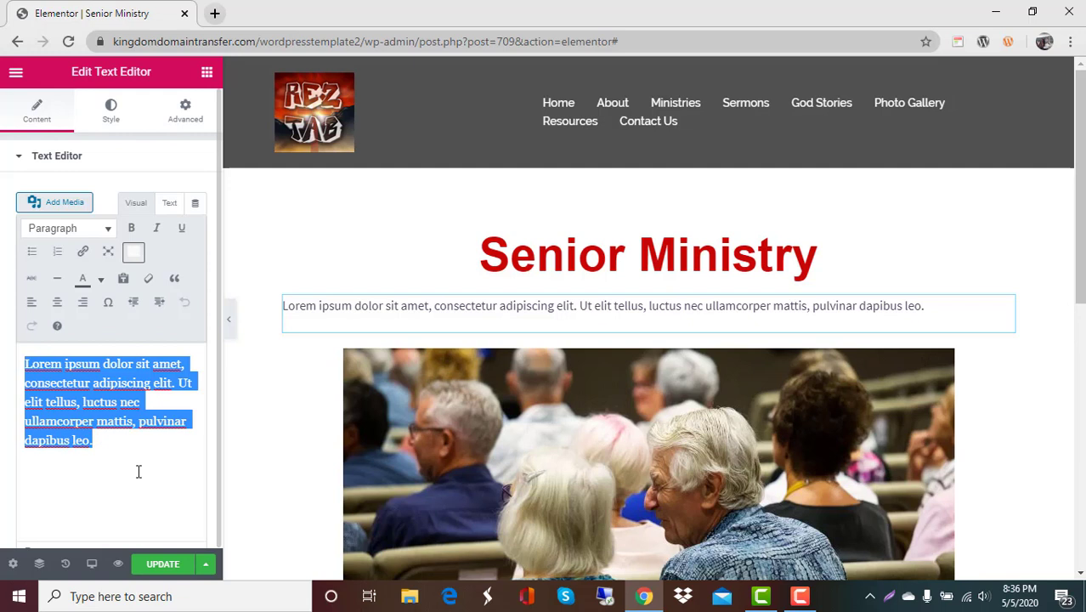
Replace the placeholder with 'Classes and events for people 55 and up'
{"action": "type", "text": "Classe"}
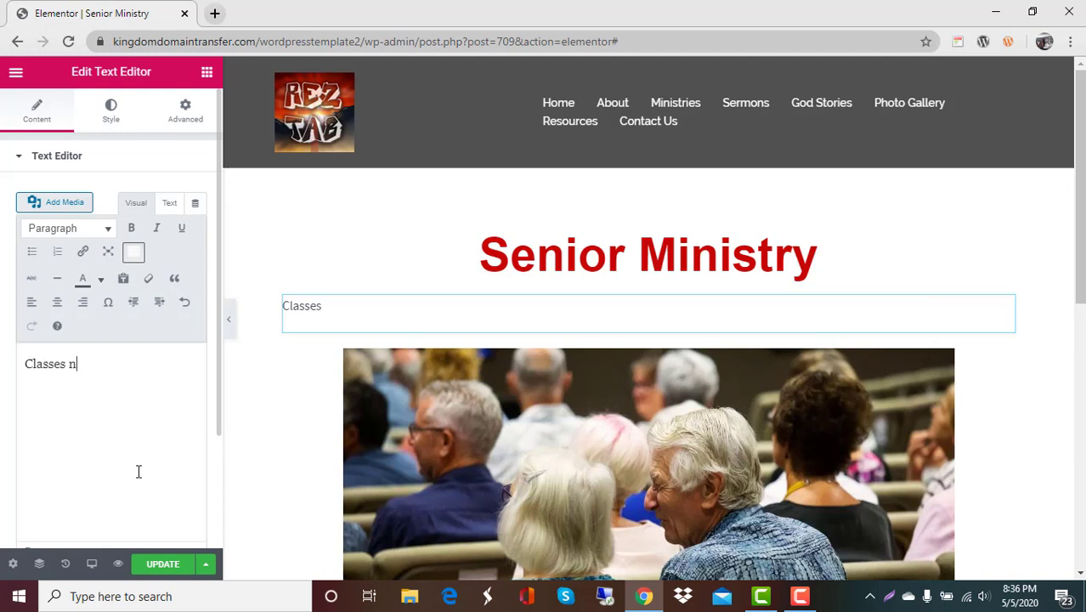
{"action": "type", "text": "s and events for"}
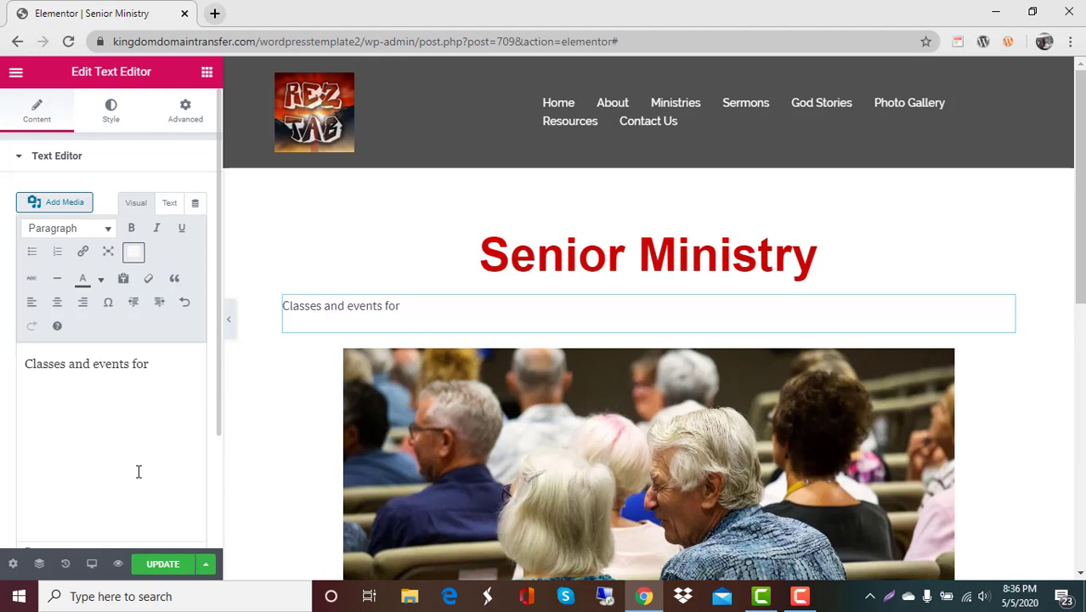
{"action": "type", "text": " people 55"}
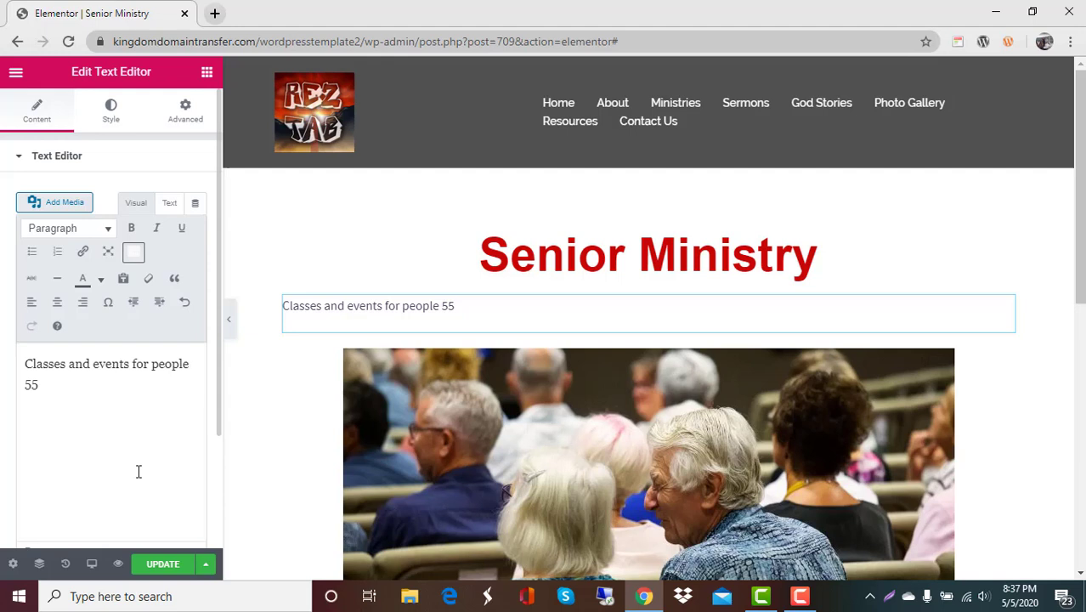
{"action": "type", "text": " and up!"}
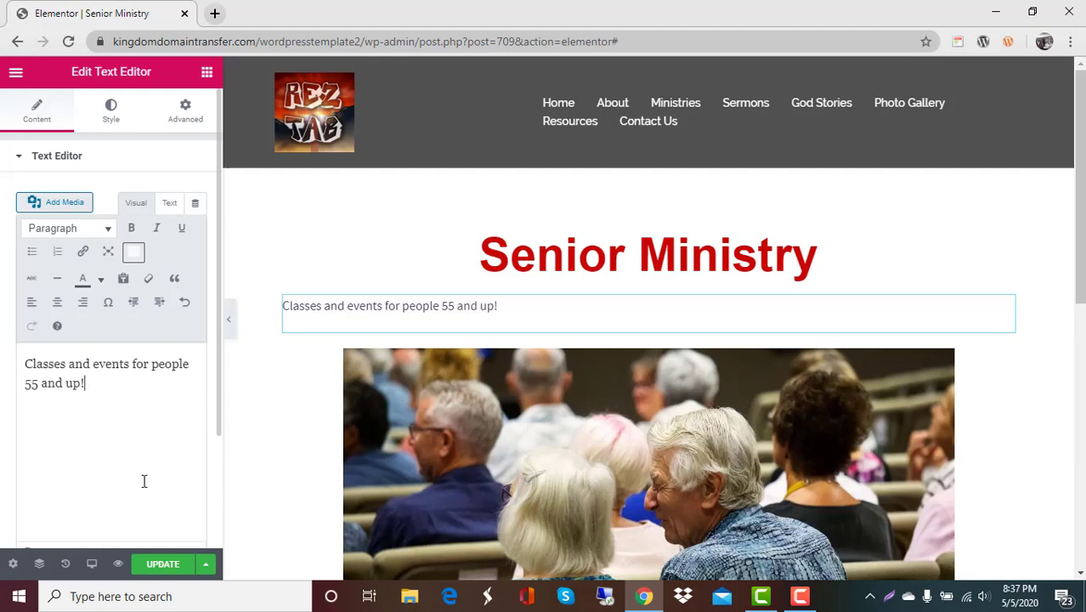
Centre the subheading, format it as Heading 3, and save the page with Update
{"action": "left_click", "coordinate": [57, 304]}
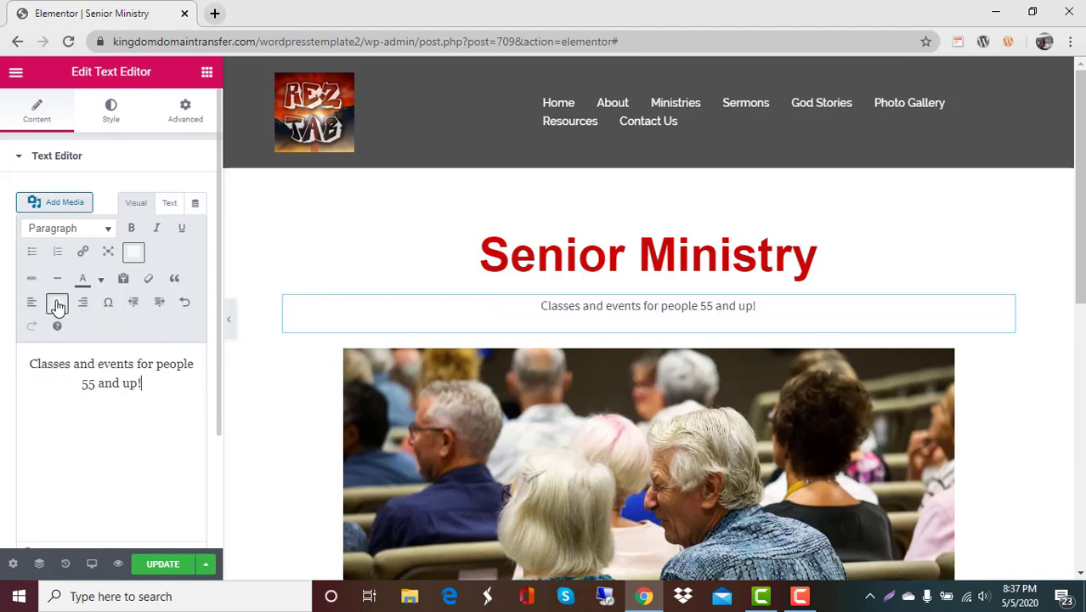
{"action": "left_click", "coordinate": [109, 232]}
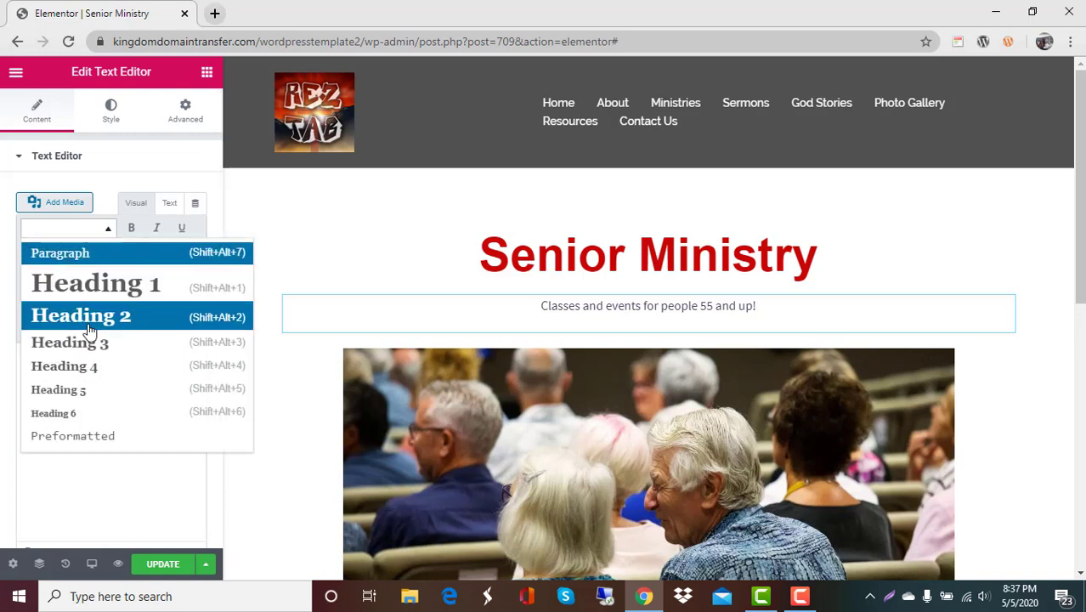
{"action": "left_click", "coordinate": [88, 343]}
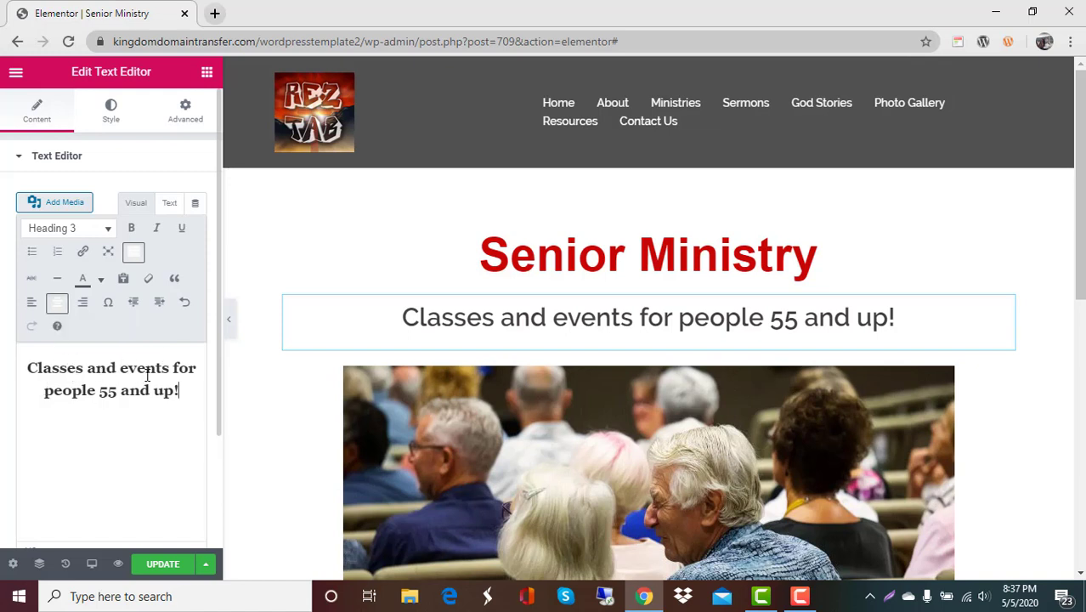
{"action": "left_click", "coordinate": [156, 565]}
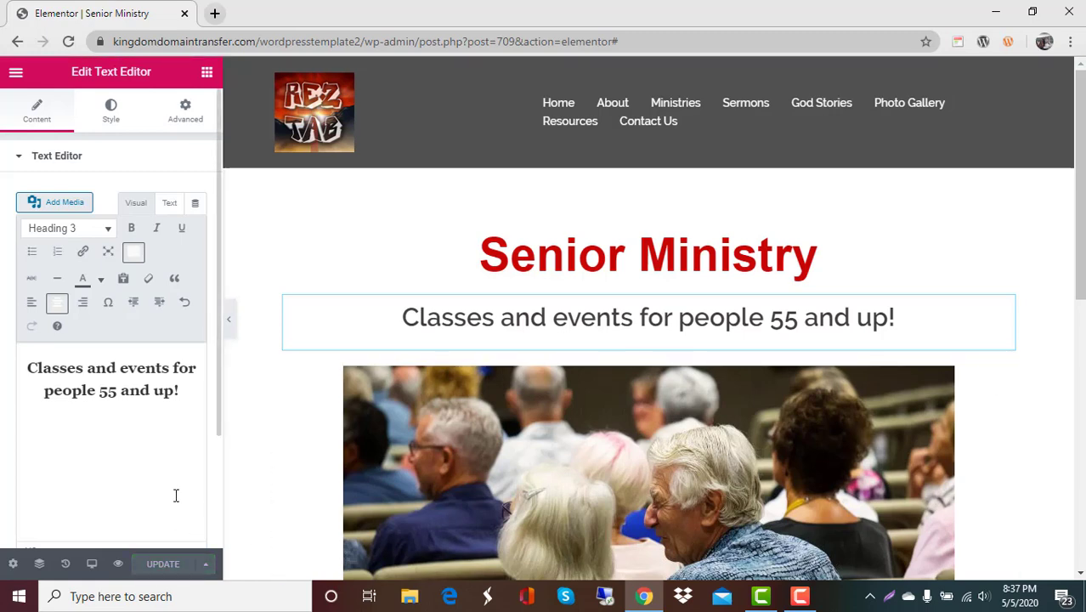
Exit Elementor to the dashboard from the panel's hamburger menu
{"action": "scroll", "coordinate": [973, 421], "scroll_direction": "down", "scroll_amount": 3}
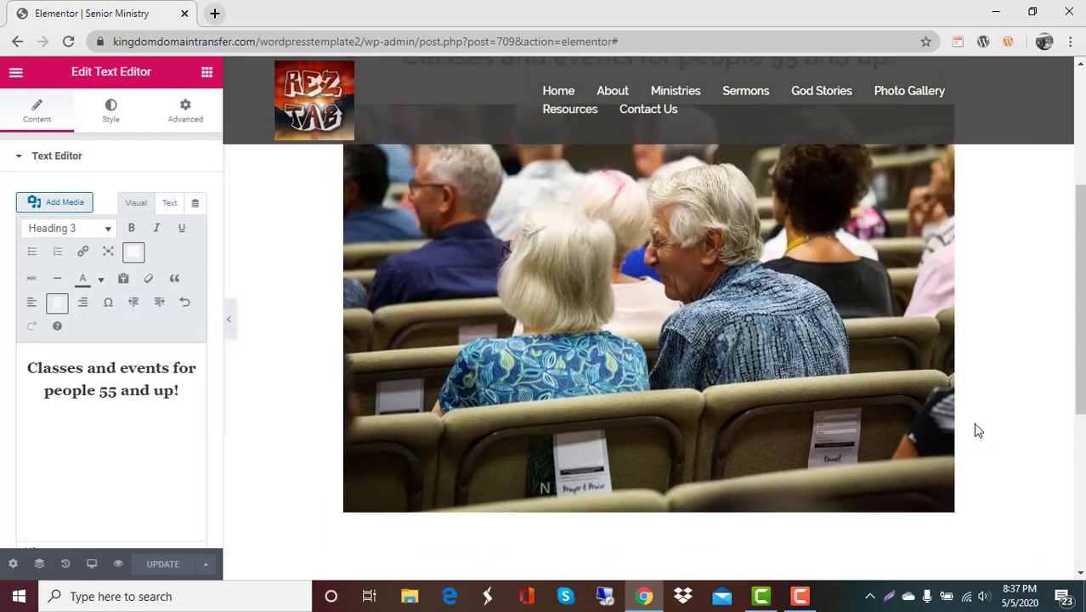
{"action": "scroll", "coordinate": [976, 429], "scroll_direction": "up", "scroll_amount": 3}
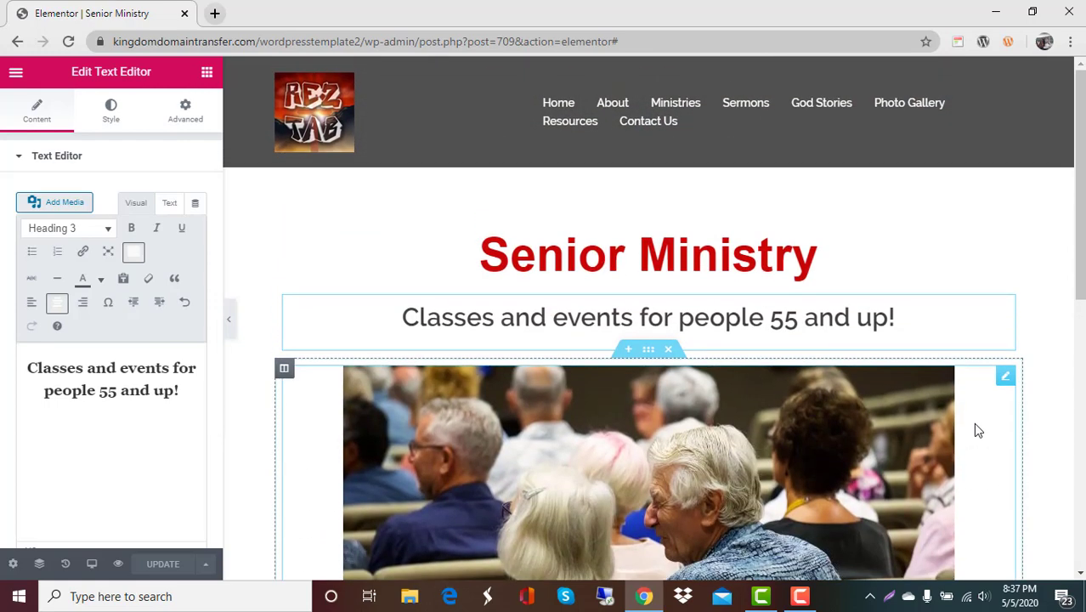
{"action": "left_click", "coordinate": [17, 76]}
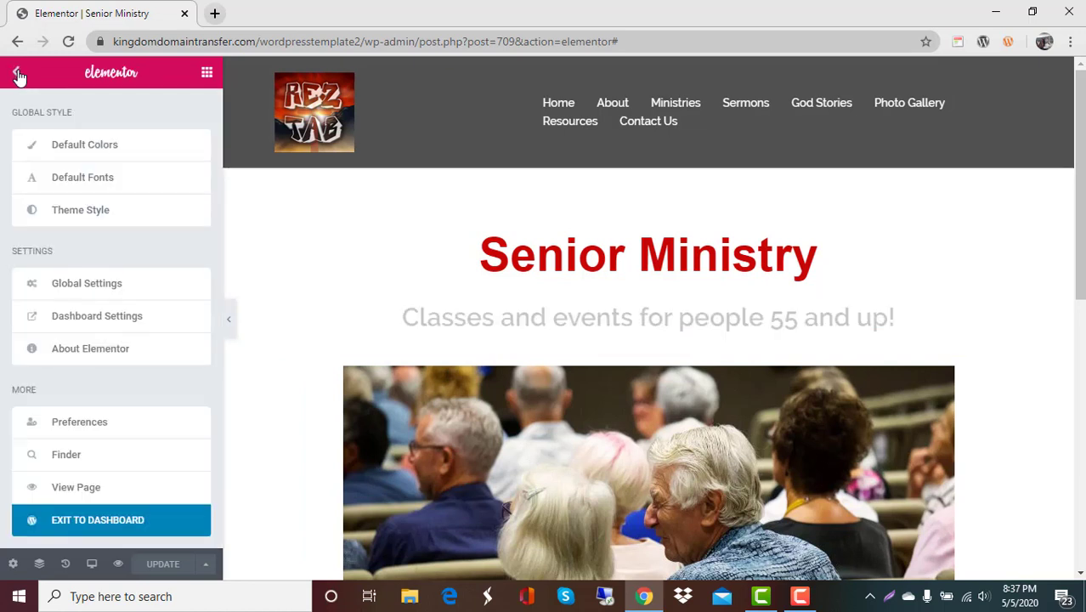
{"action": "left_click", "coordinate": [117, 534]}
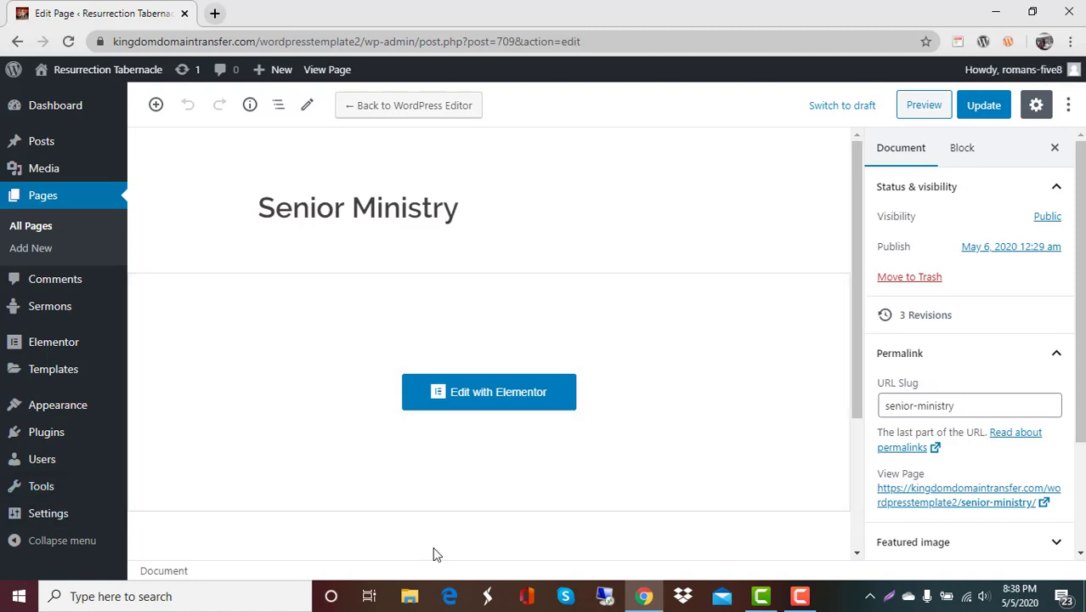
Go to Appearance > Menus and review the Main Menu structure and Pages list
{"action": "mouse_move", "coordinate": [74, 407]}
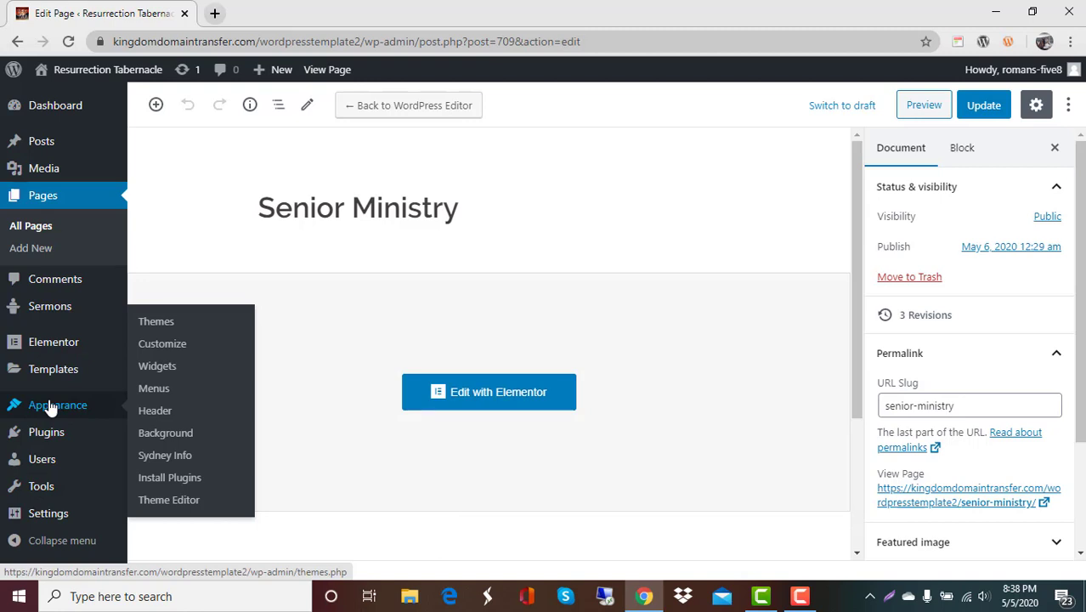
{"action": "left_click", "coordinate": [154, 394]}
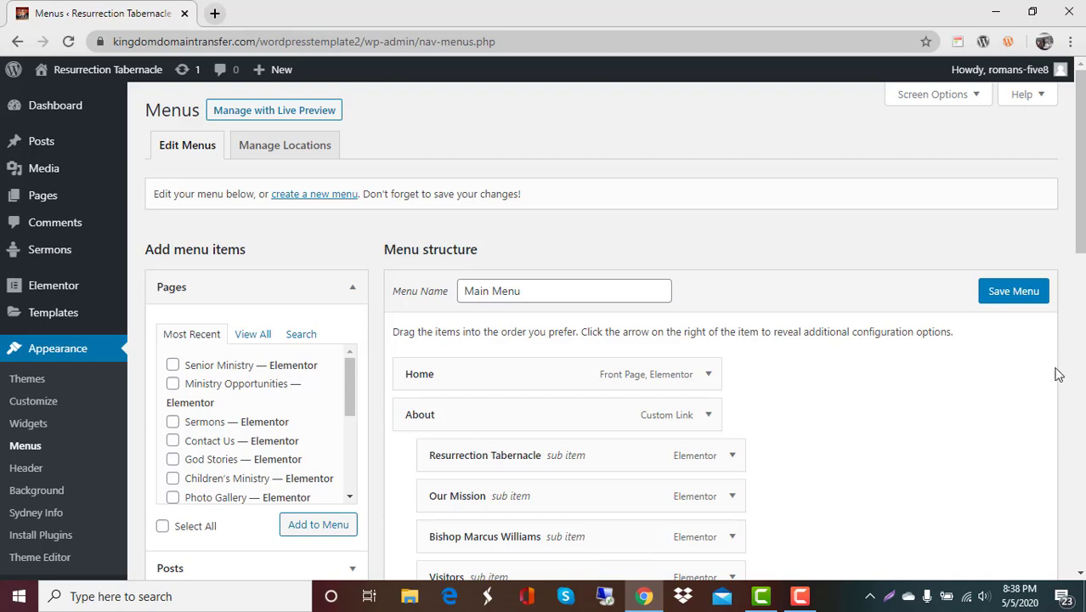
{"action": "scroll", "coordinate": [1056, 375], "scroll_direction": "down", "scroll_amount": 3}
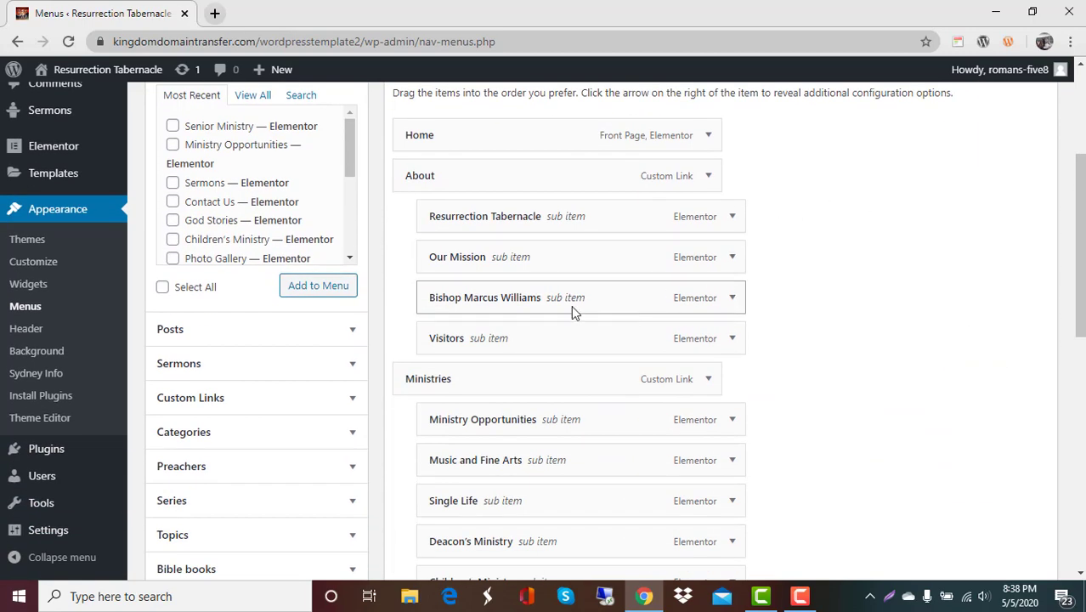
{"action": "scroll", "coordinate": [577, 454], "scroll_direction": "down", "scroll_amount": 3}
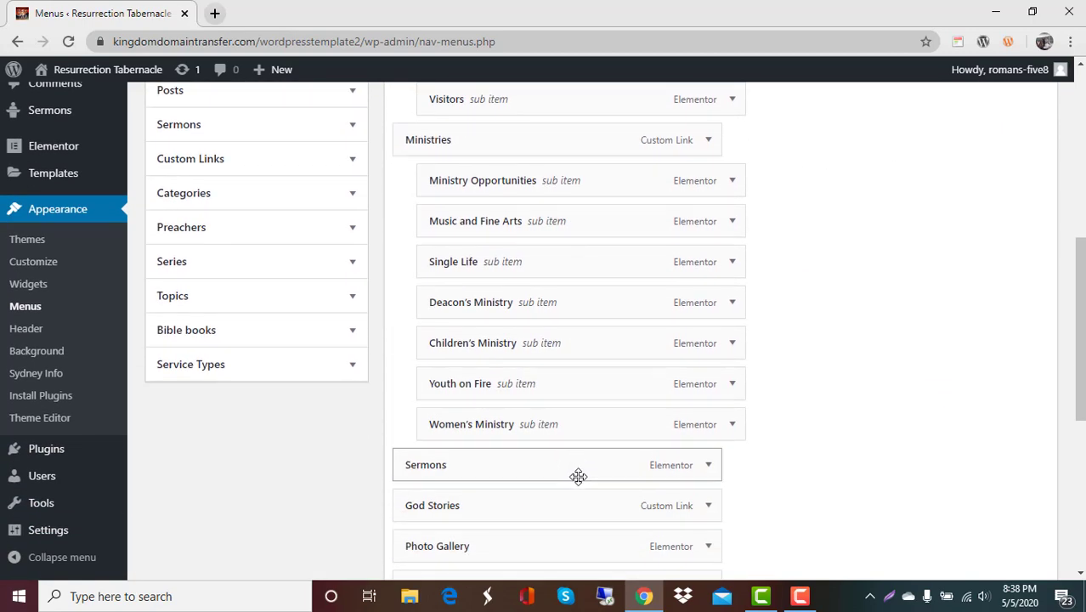
{"action": "scroll", "coordinate": [577, 477], "scroll_direction": "down", "scroll_amount": 4}
{"action": "scroll", "coordinate": [578, 477], "scroll_direction": "up", "scroll_amount": 4}
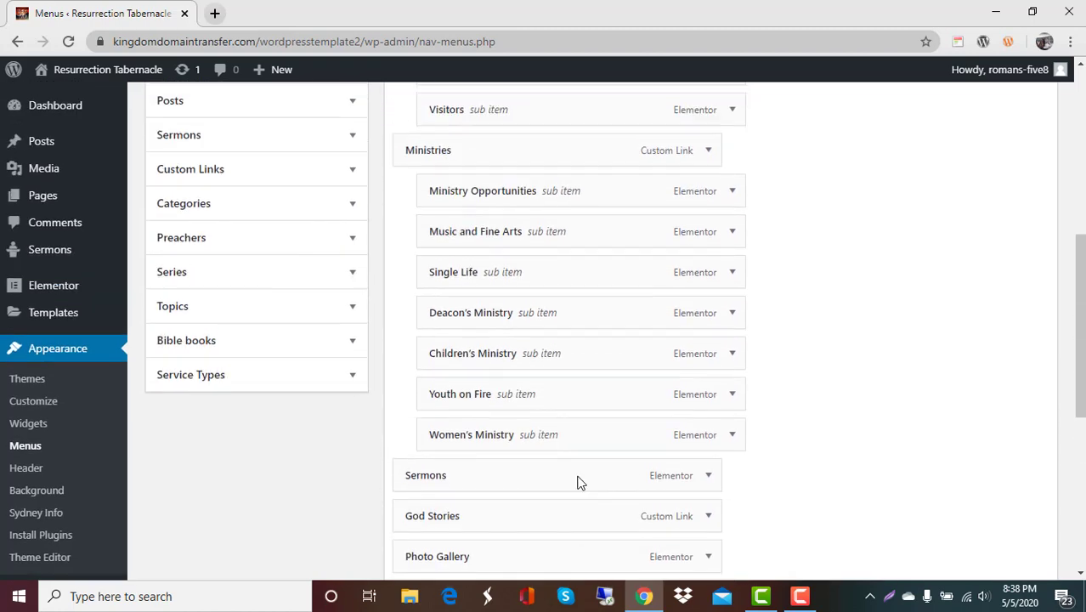
{"action": "scroll", "coordinate": [578, 480], "scroll_direction": "up", "scroll_amount": 4}
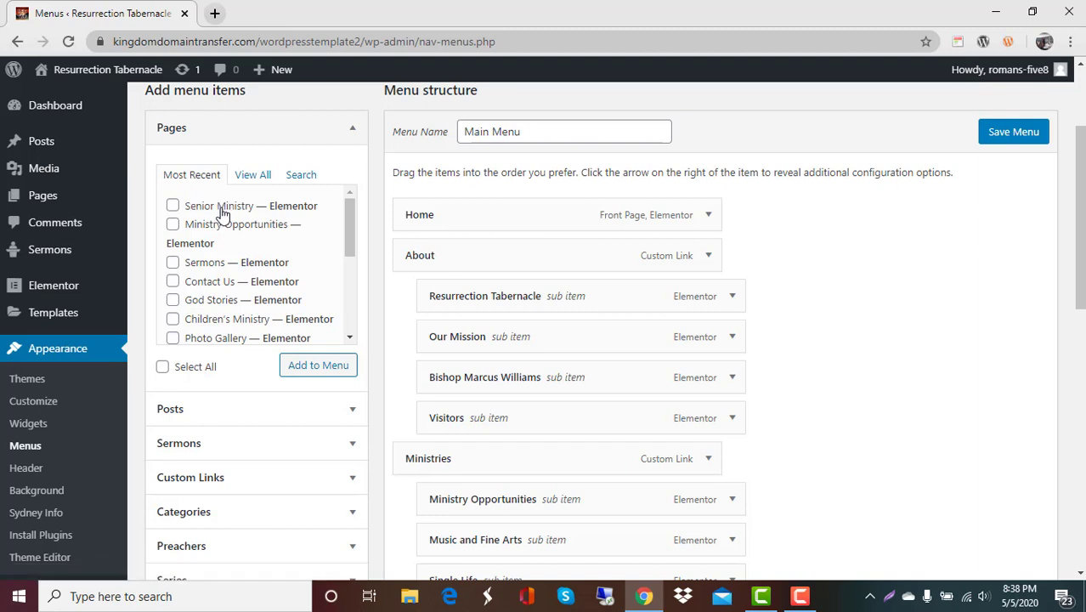
Tick the Senior Ministry page and add it to the Main Menu, after Contact Us
{"action": "left_click", "coordinate": [173, 206]}
{"action": "left_click", "coordinate": [318, 366]}
{"action": "scroll", "coordinate": [1016, 412], "scroll_direction": "down", "scroll_amount": 6}
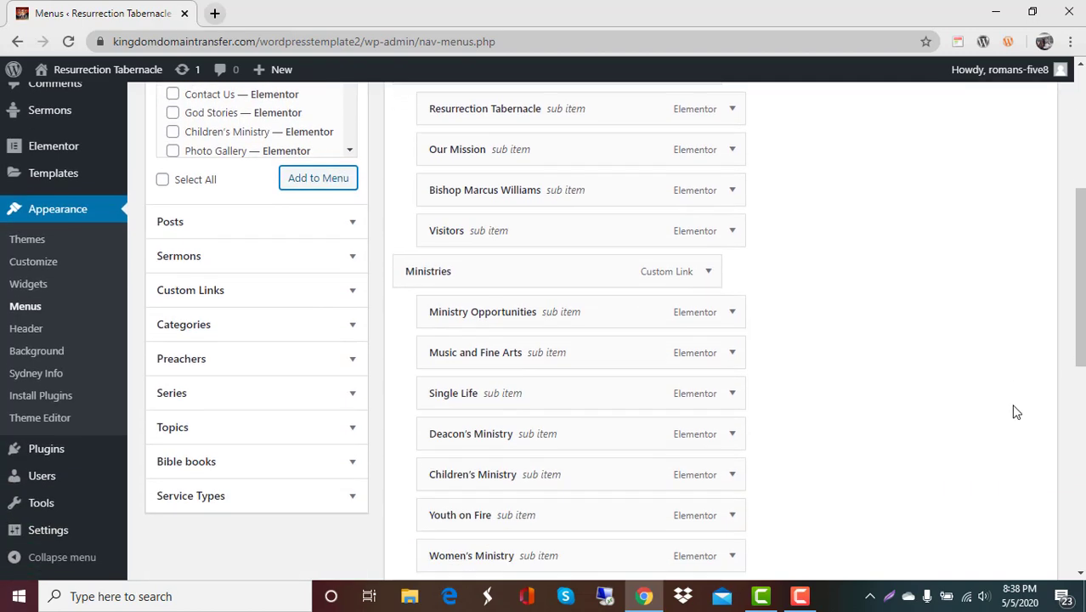
{"action": "scroll", "coordinate": [1017, 412], "scroll_direction": "down", "scroll_amount": 3}
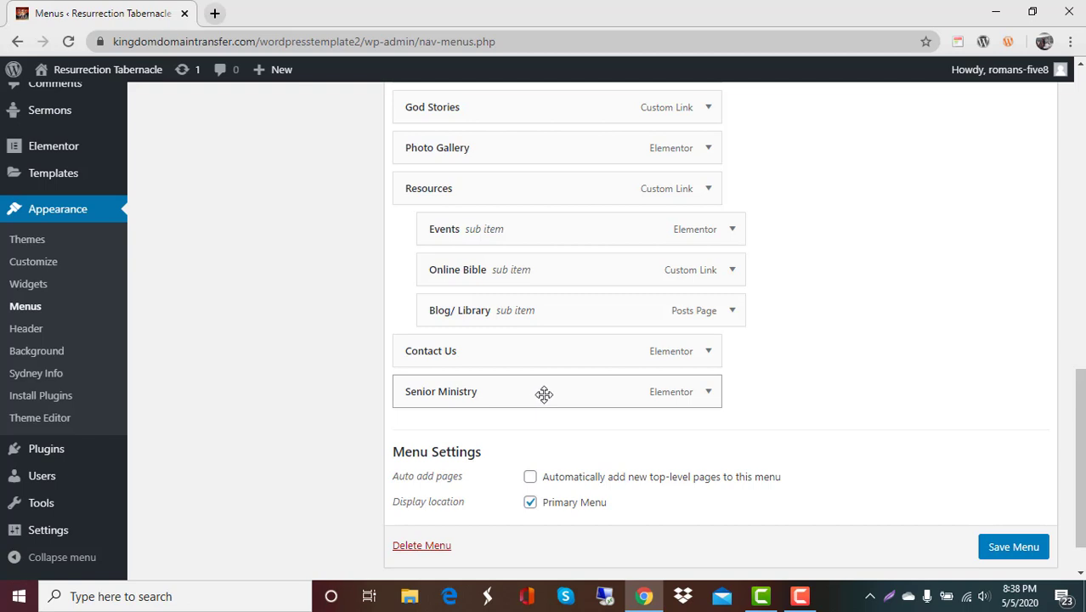
Drag Senior Ministry below Women's Ministry and indent it as a Ministries sub item
{"action": "left_click_drag", "start_coordinate": [544, 393], "coordinate": [570, 416]}
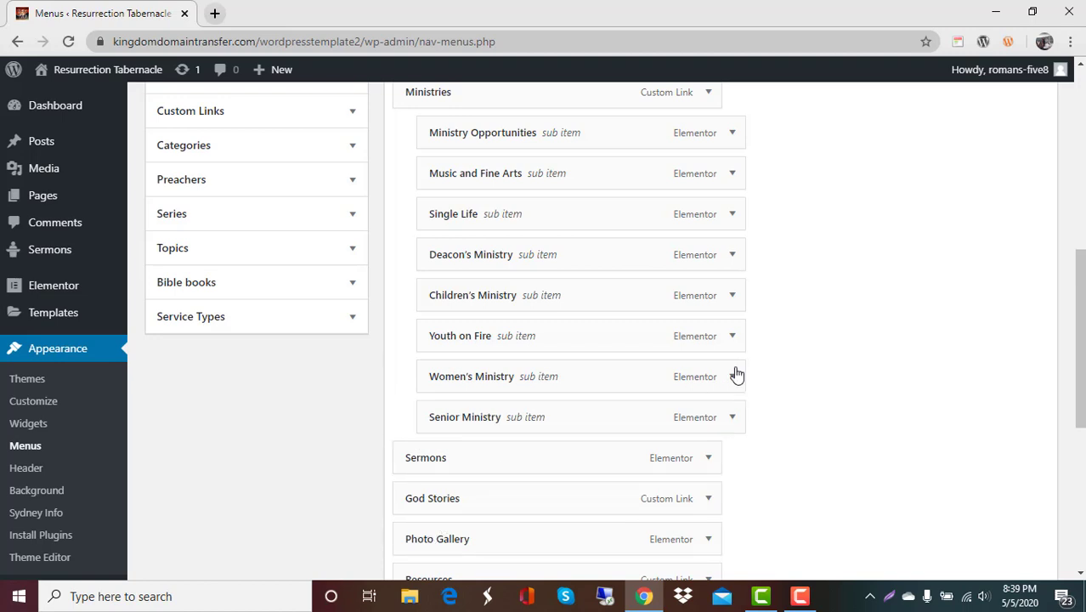
{"action": "scroll", "coordinate": [575, 361], "scroll_direction": "up", "scroll_amount": 1}
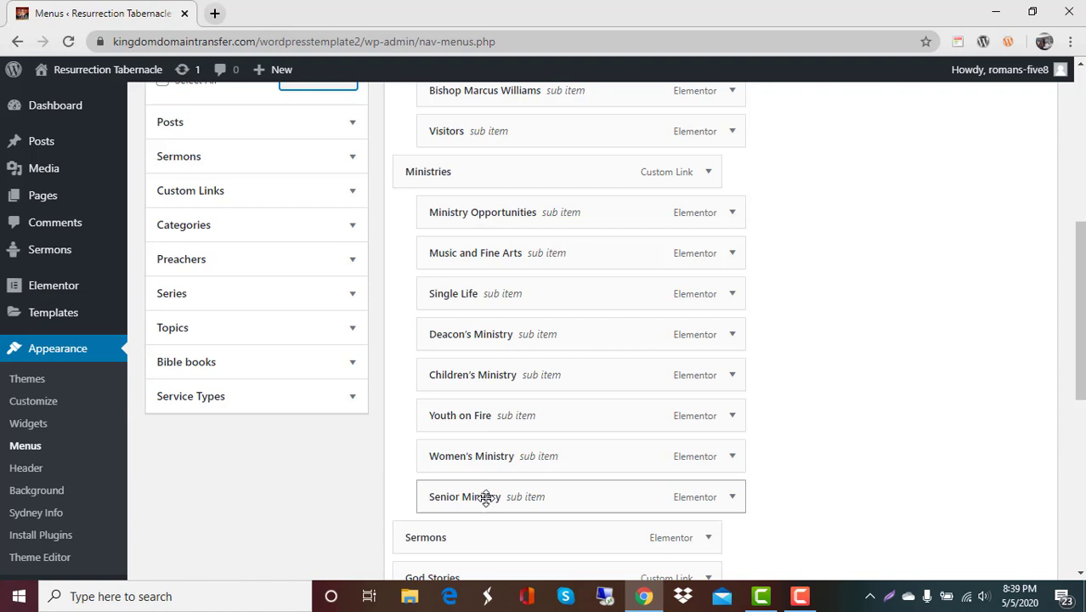
{"action": "left_click_drag", "start_coordinate": [481, 495], "coordinate": [455, 496]}
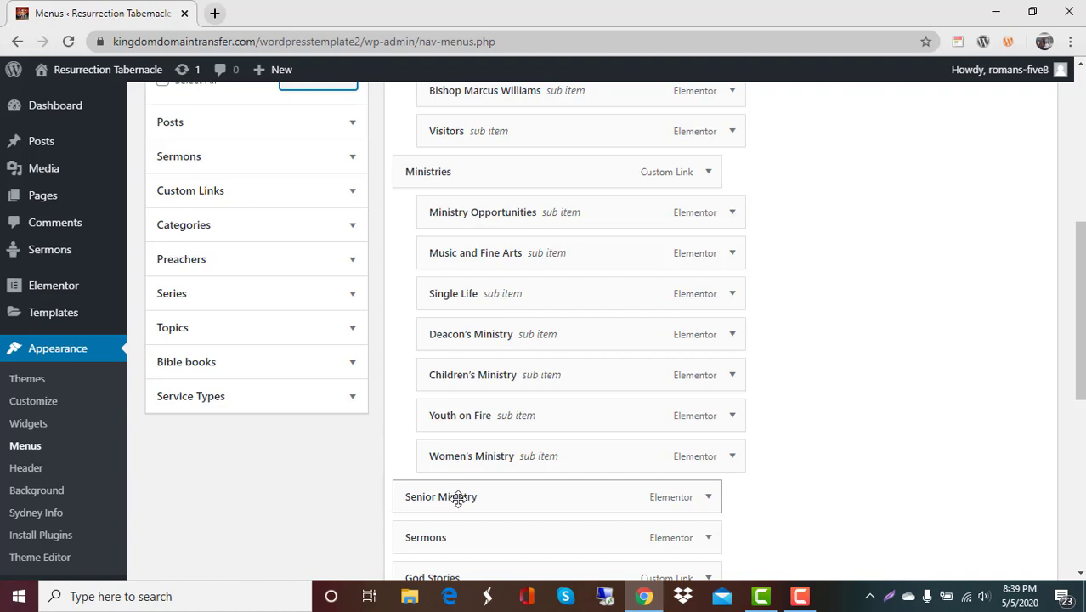
{"action": "left_click_drag", "start_coordinate": [469, 498], "coordinate": [491, 496]}
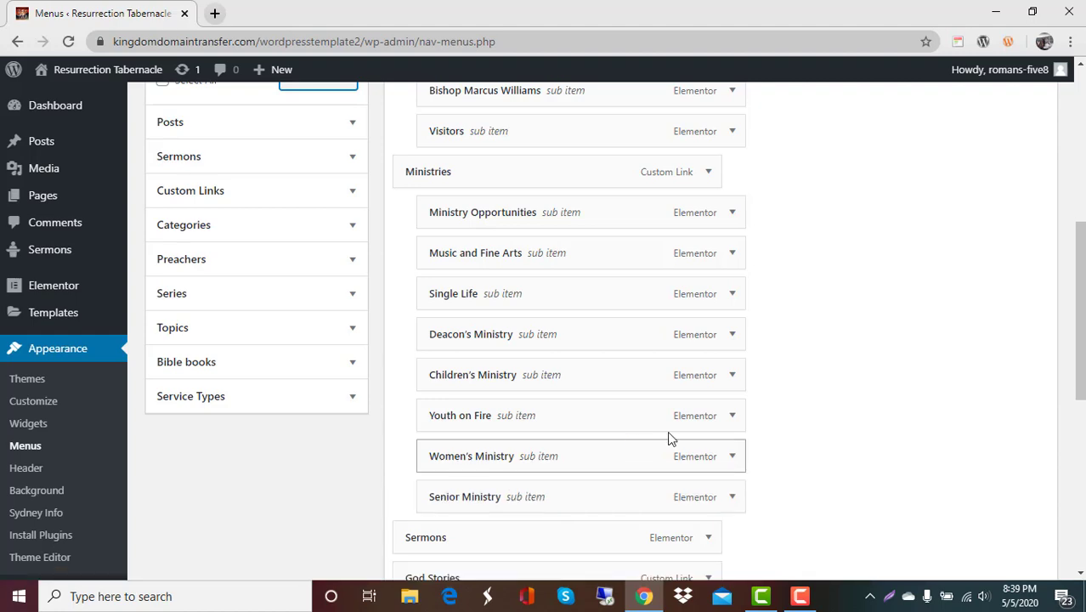
Save the Main Menu and check the confirmation that it was updated
{"action": "scroll", "coordinate": [950, 407], "scroll_direction": "up", "scroll_amount": 4}
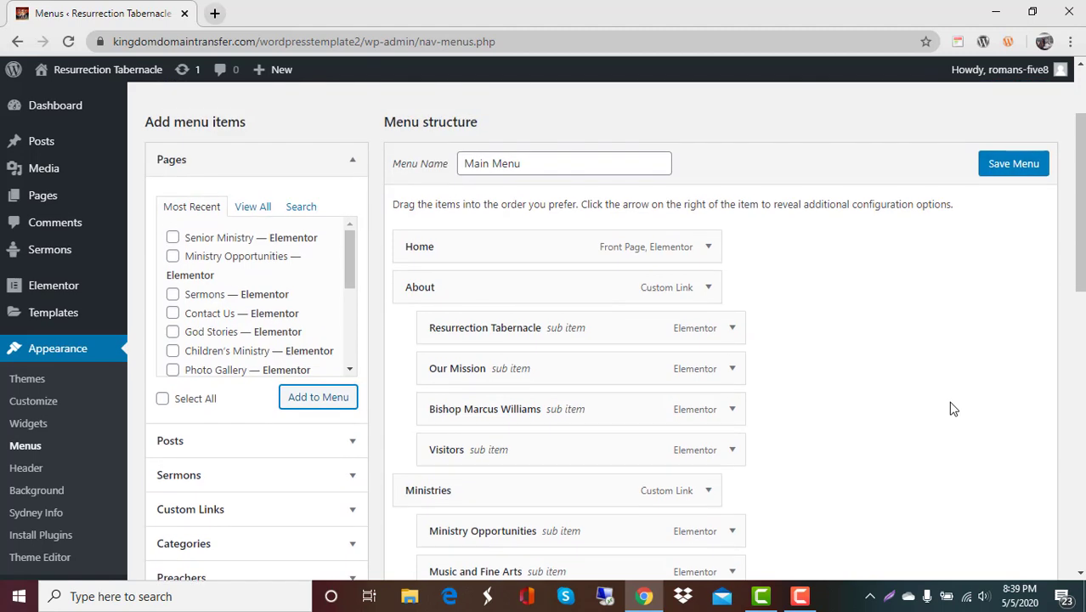
{"action": "left_click", "coordinate": [1013, 168]}
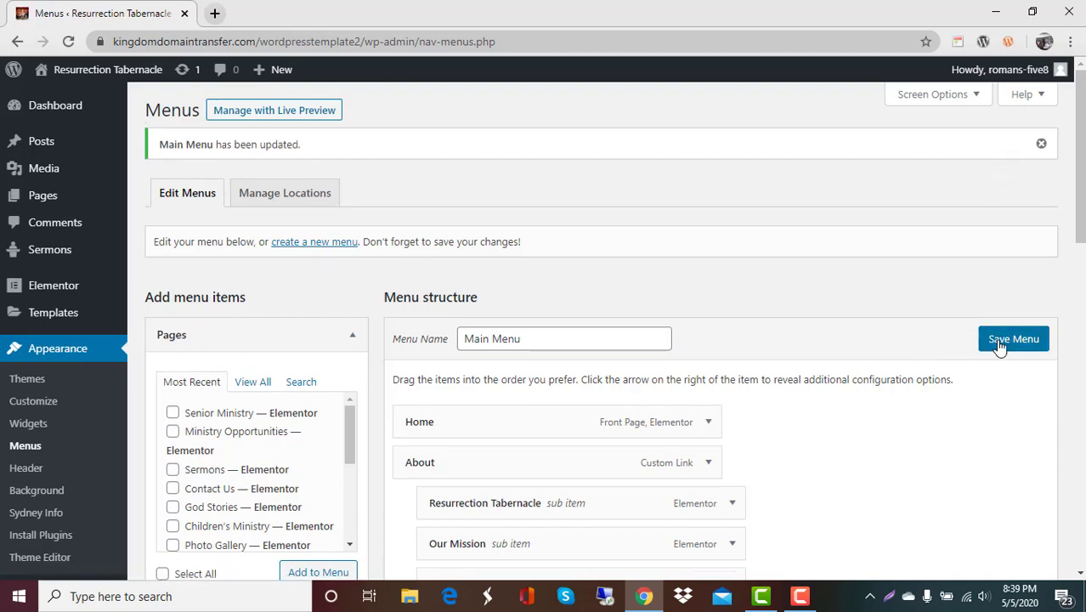
{"action": "scroll", "coordinate": [1001, 368], "scroll_direction": "down", "scroll_amount": 1}
{"action": "scroll", "coordinate": [1000, 380], "scroll_direction": "down", "scroll_amount": 15}
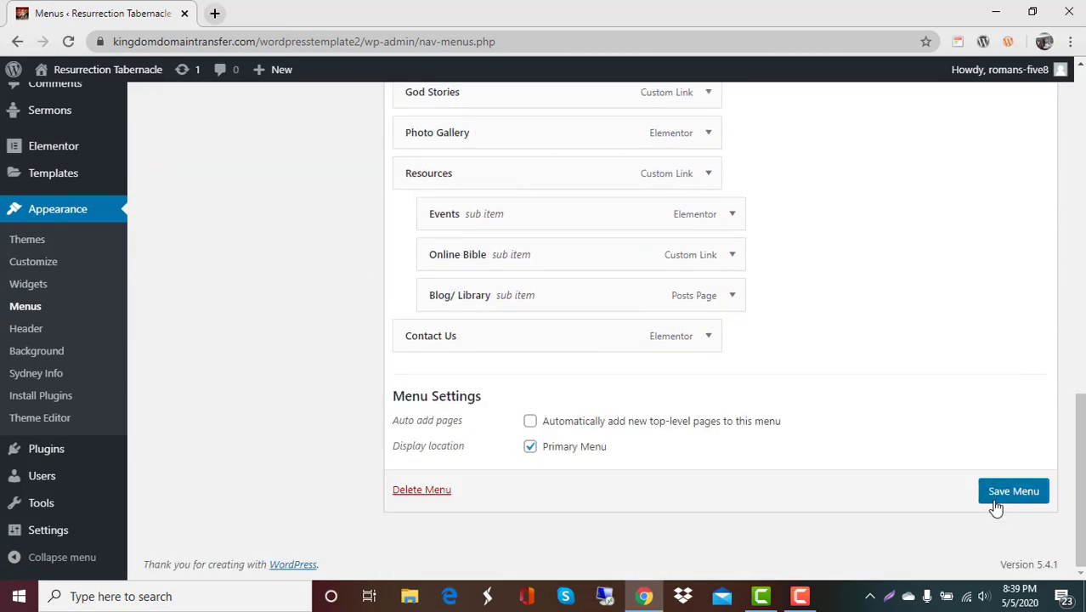
{"action": "scroll", "coordinate": [958, 403], "scroll_direction": "up", "scroll_amount": 15}
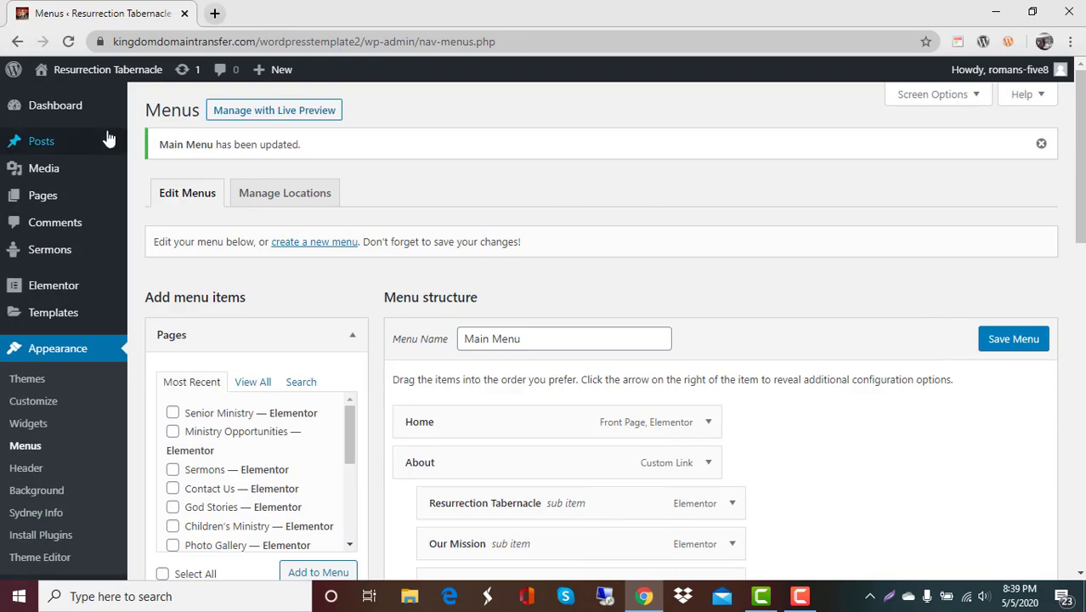
{"action": "mouse_move", "coordinate": [91, 72]}
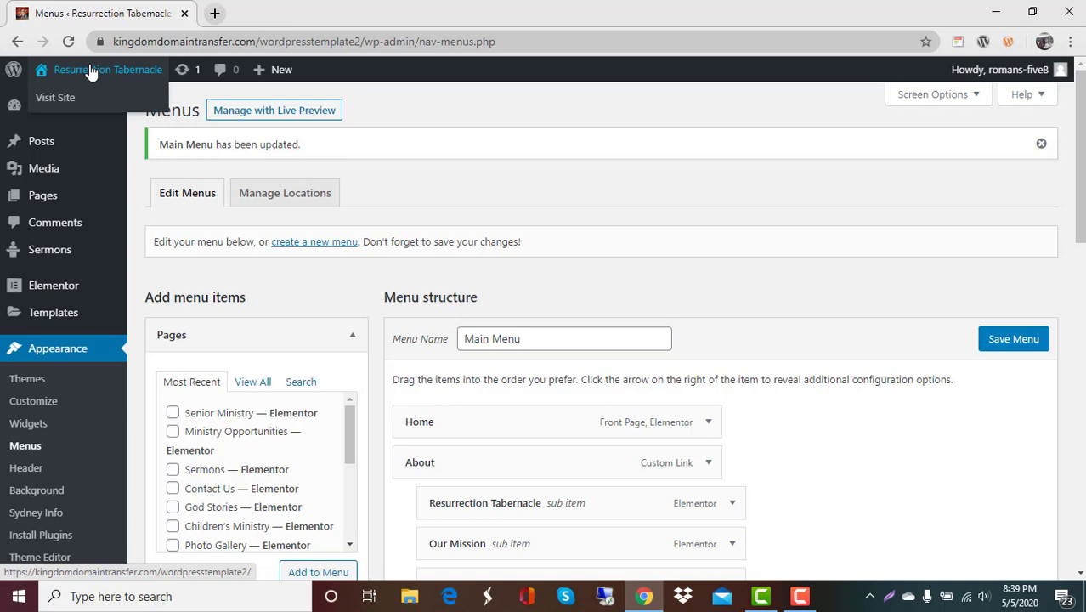
Open the live Resurrection Tabernacle site from the admin bar in a new tab and view it
{"action": "right_click", "coordinate": [89, 65]}
{"action": "left_click", "coordinate": [121, 74]}
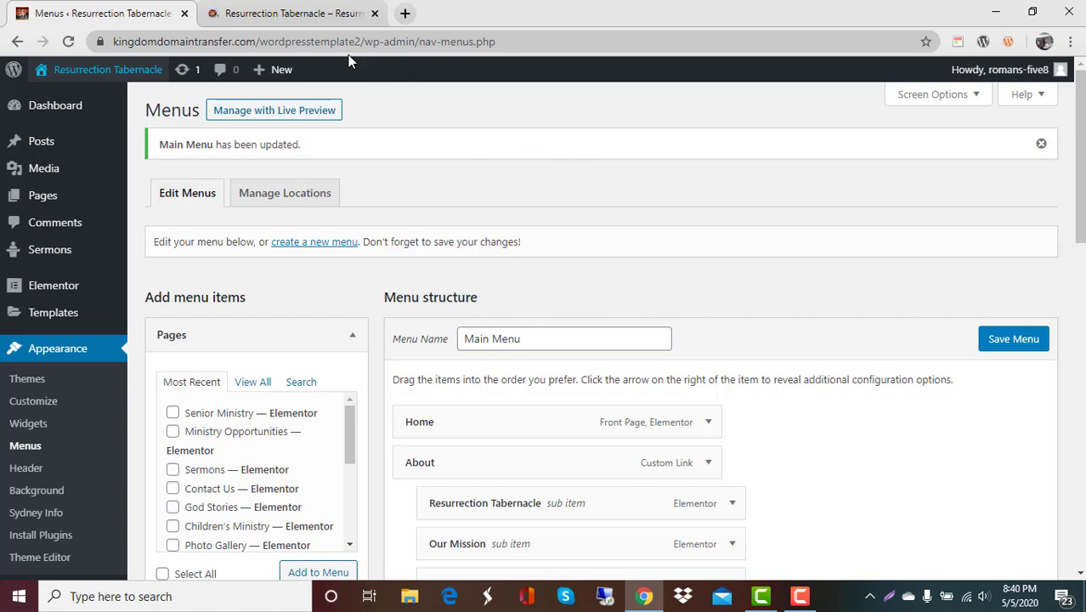
{"action": "left_click", "coordinate": [280, 19]}
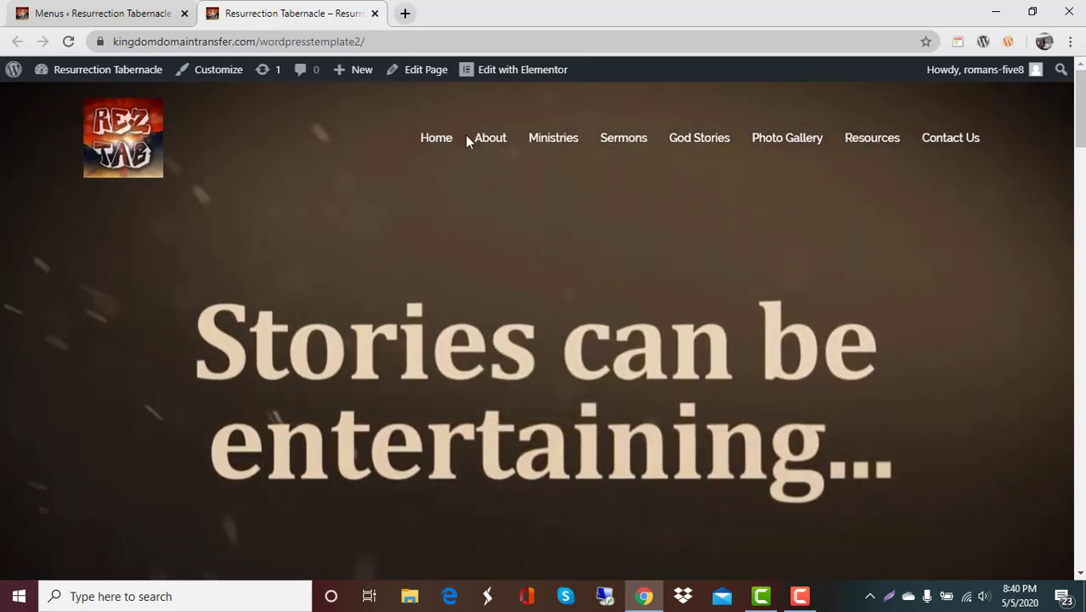
Open the Senior Ministry page from the Ministries dropdown in the site menu
{"action": "mouse_move", "coordinate": [529, 138]}
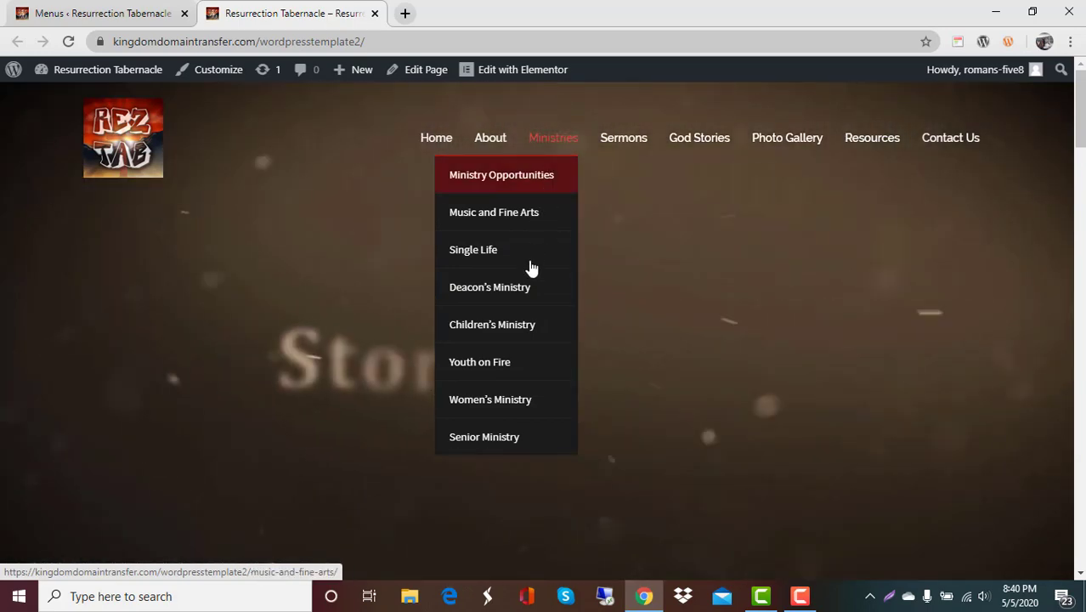
{"action": "left_click", "coordinate": [500, 435]}
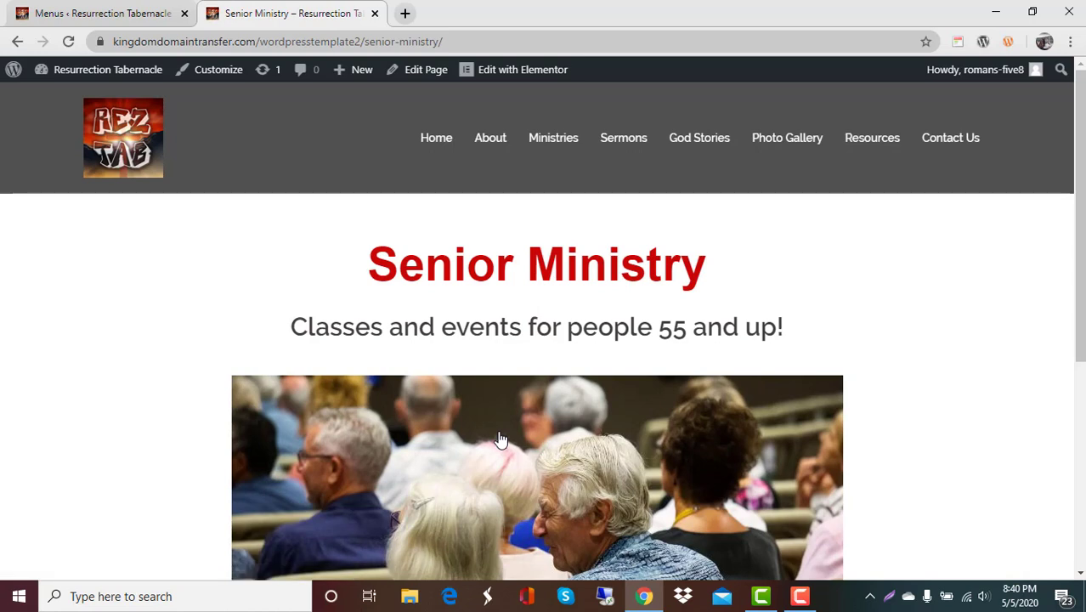